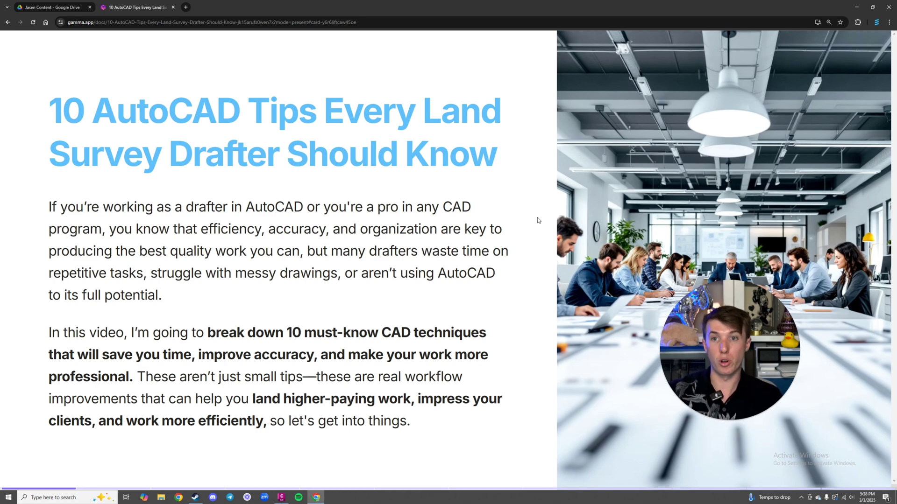
- Show the slide for tip #1 and switch to the model space of the survey drawing in Civil 3D
key(Right)
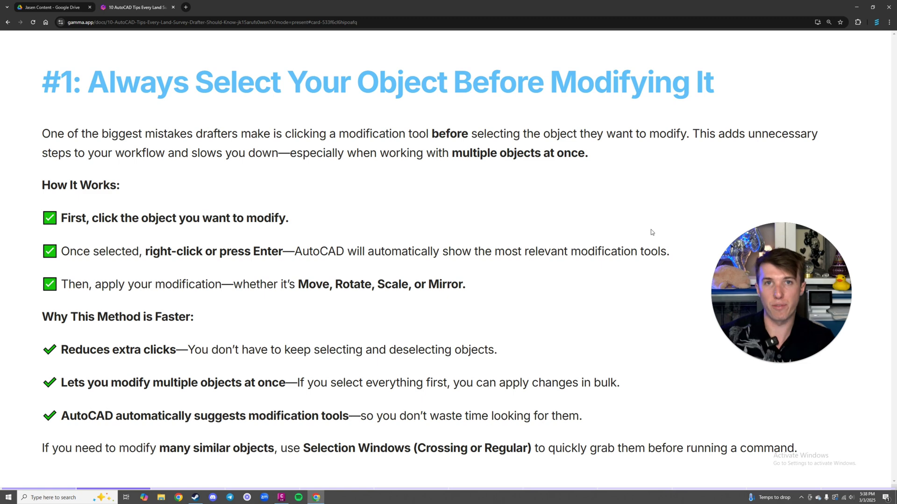
click(281, 497)
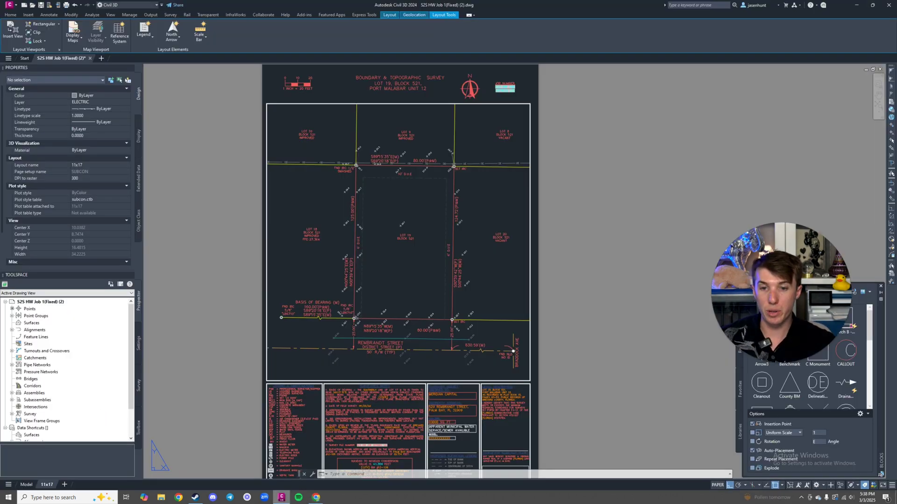
click(26, 484)
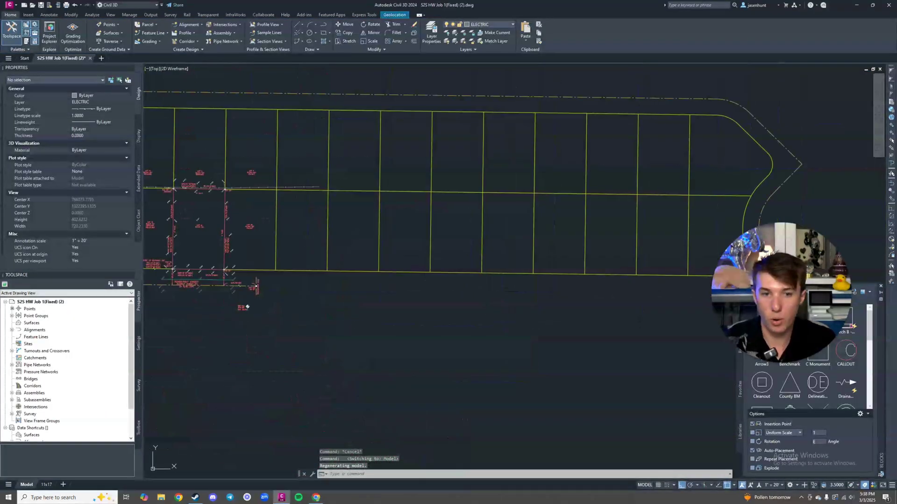
- Draw a circle with a radius of about 62 in an empty area of model space
text(cir)
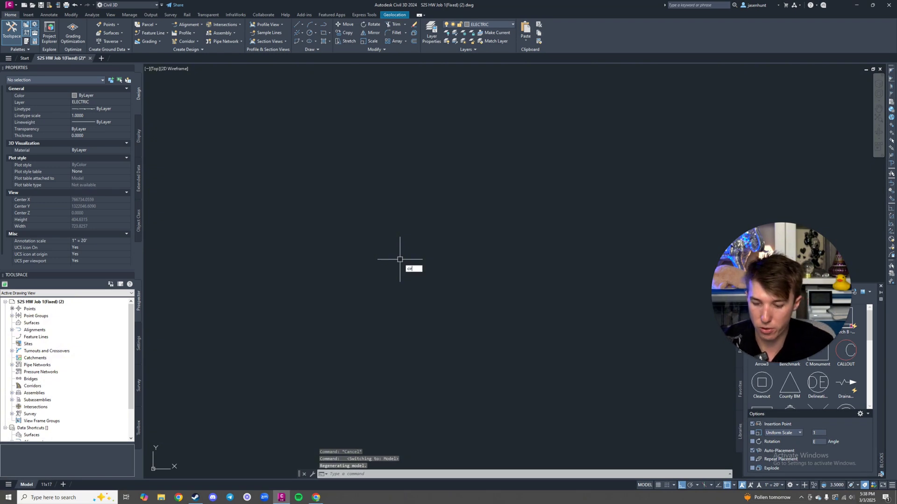
key(Return)
click(312, 232)
click(361, 272)
key(Escape)
- Select the circle first, and move it horizontally by its center about 247 units east
click(405, 267)
click(324, 242)
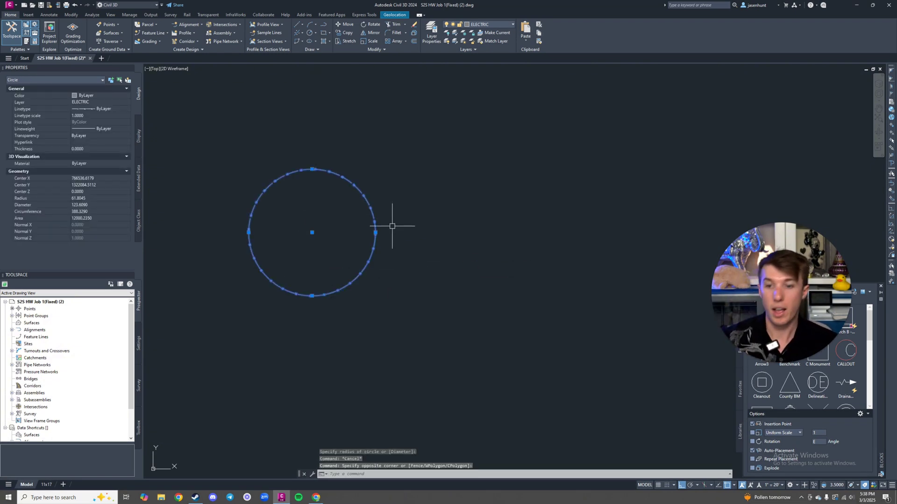
key(Escape)
click(390, 282)
click(343, 249)
text(m)
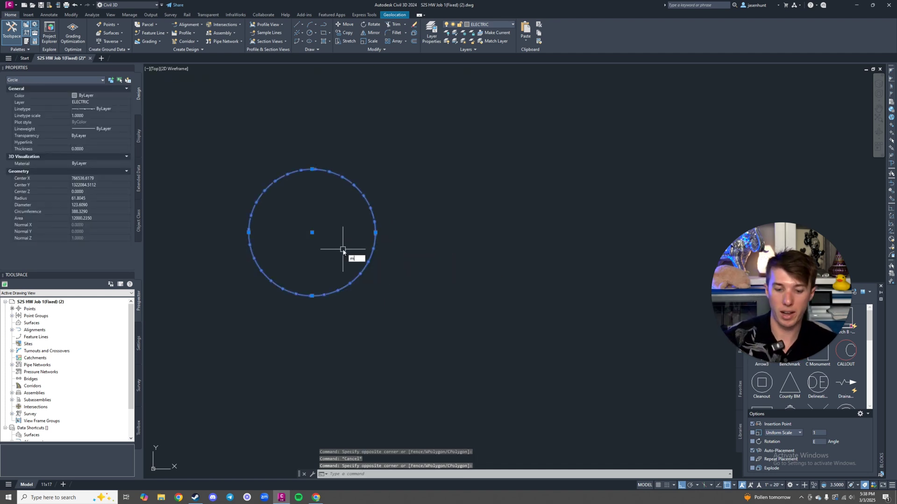
key(Return)
click(312, 232)
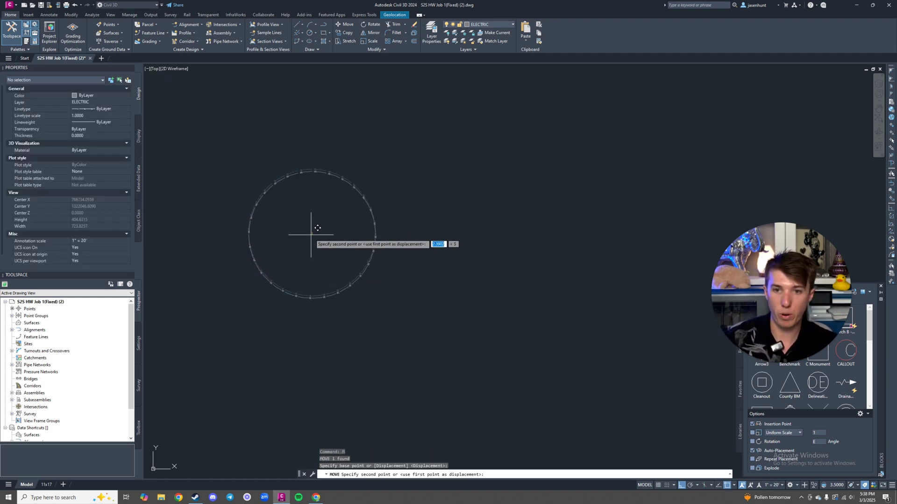
click(564, 217)
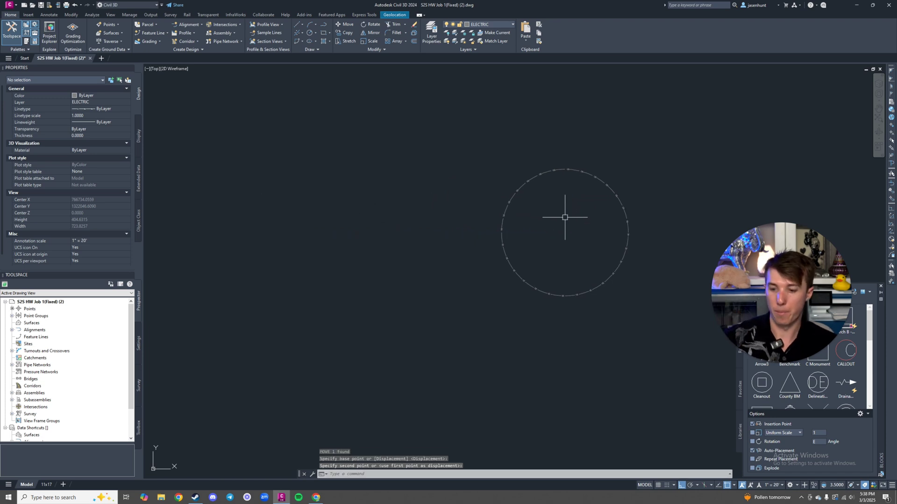
key(Escape)
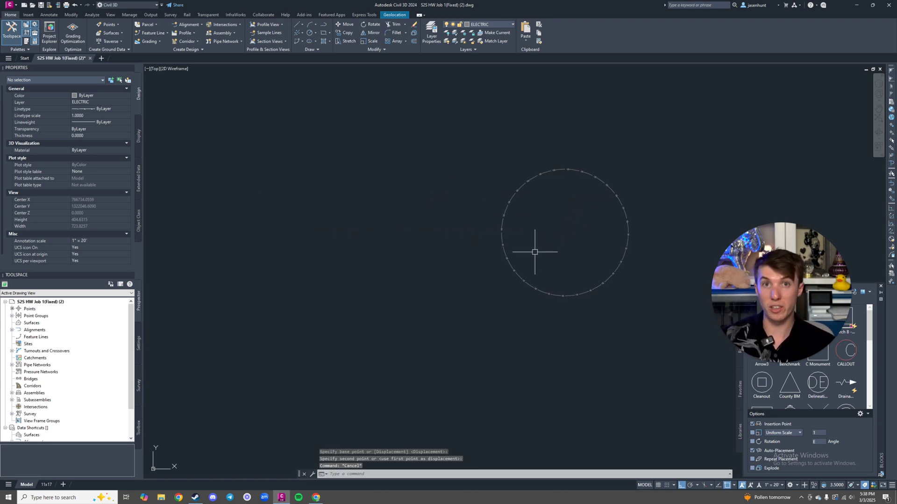
click(579, 312)
click(538, 271)
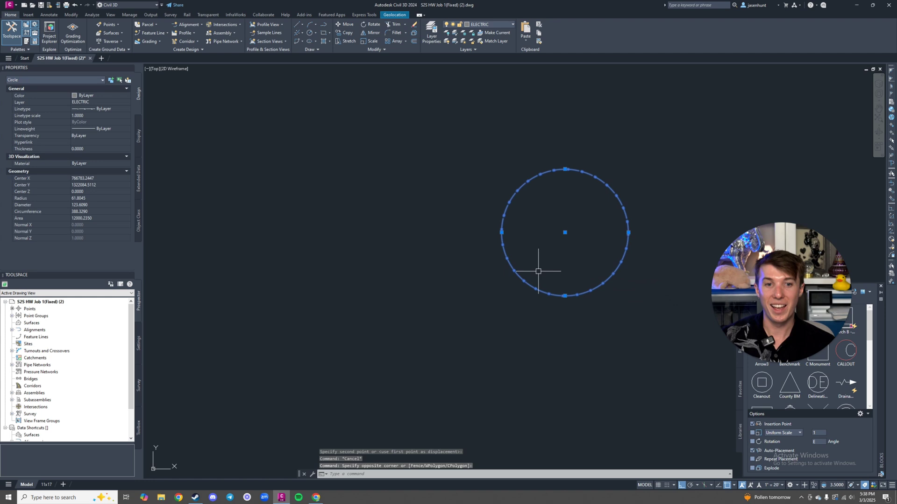
key(Escape)
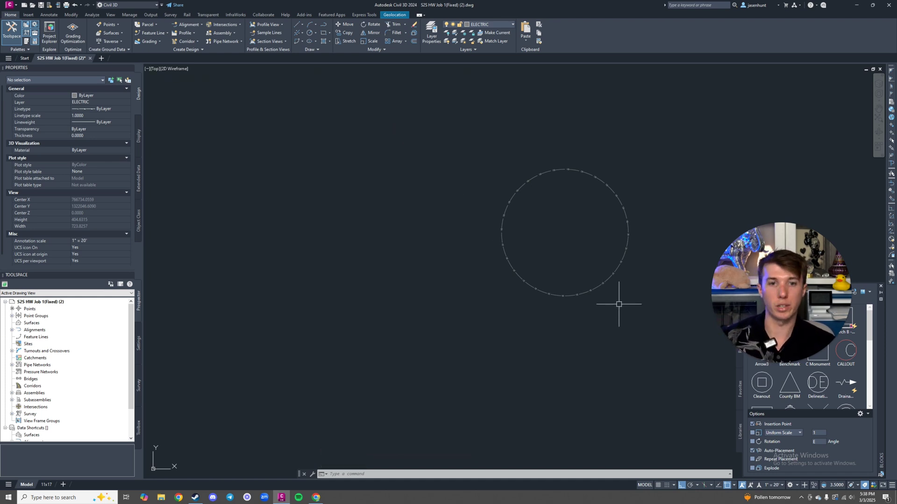
- Start the Move command before selecting the circle, and move it horizontally back west by its center
text(m)
key(Return)
click(563, 297)
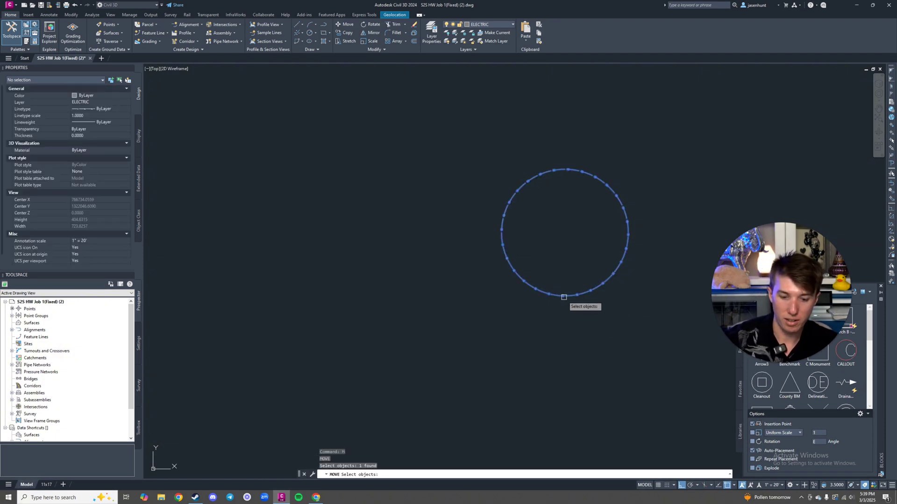
key(Return)
click(564, 233)
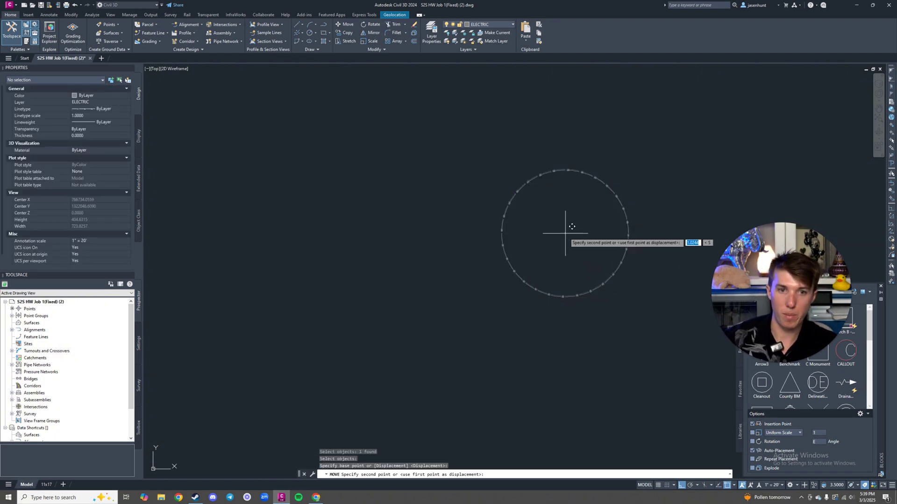
click(335, 223)
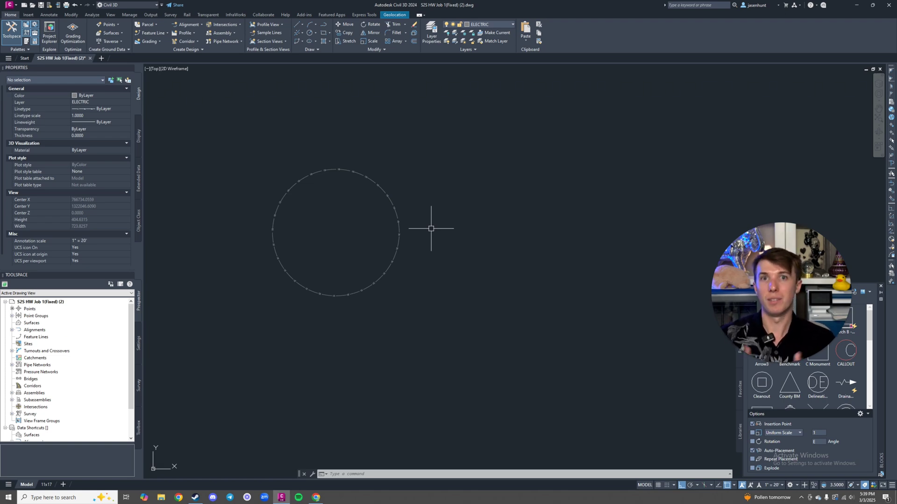
- Check the color theme choices in the display options from an empty area of model space, and leave the options without changes
key(alt+Tab)
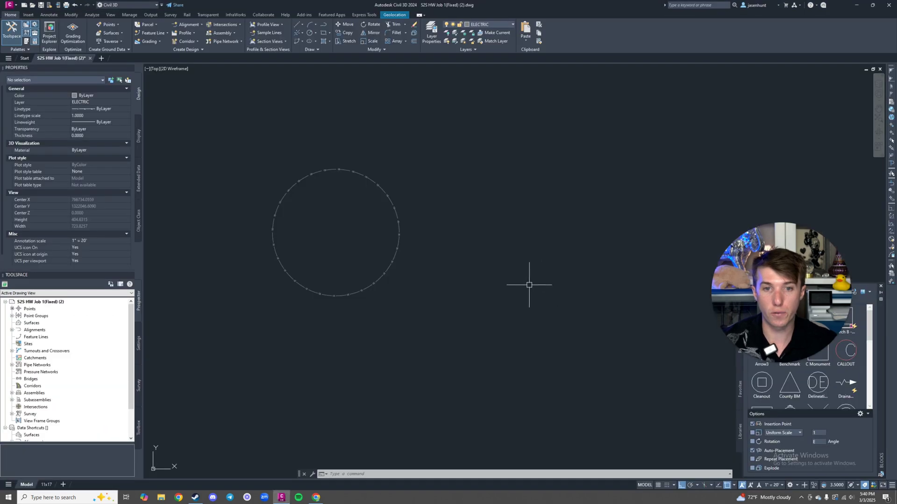
middle_drag(528, 280, 392, 257)
middle_drag(482, 266, 327, 208)
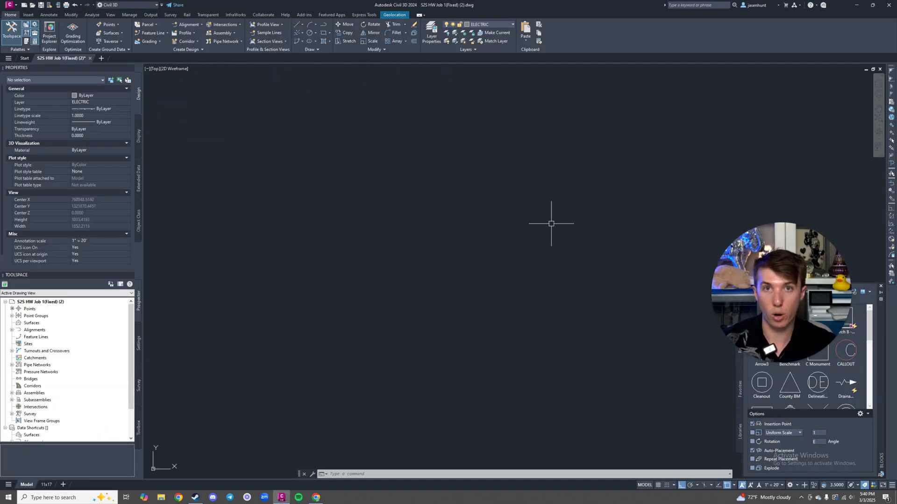
text(options)
key(Return)
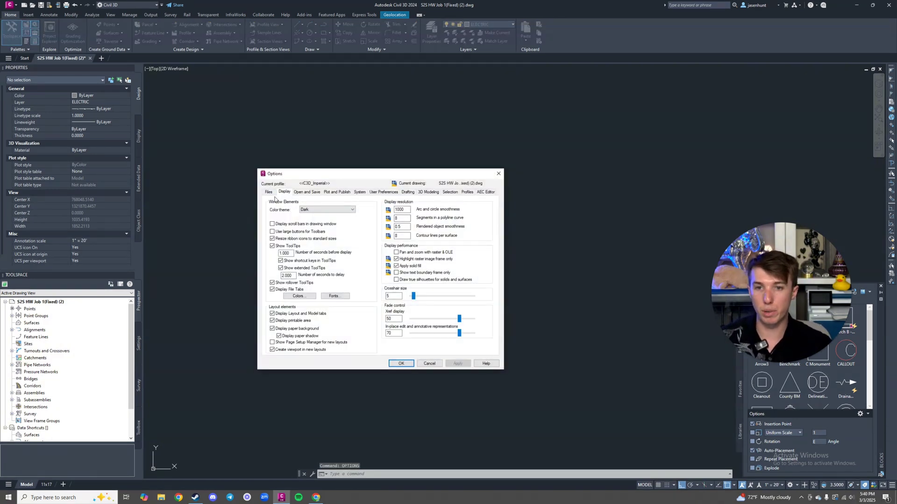
click(321, 210)
click(321, 215)
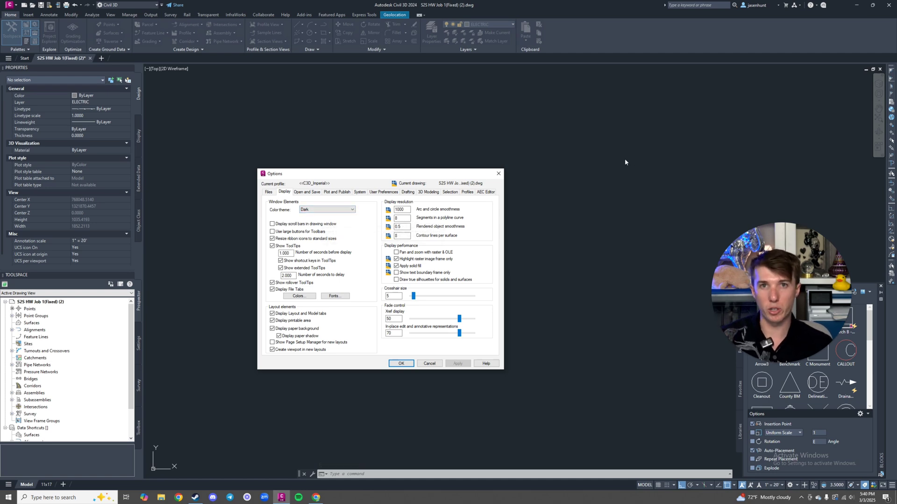
click(498, 173)
- In the 11x17 layout, check the drawing window colors for the sheet's uniform background and paper background, and cancel without changes
click(46, 484)
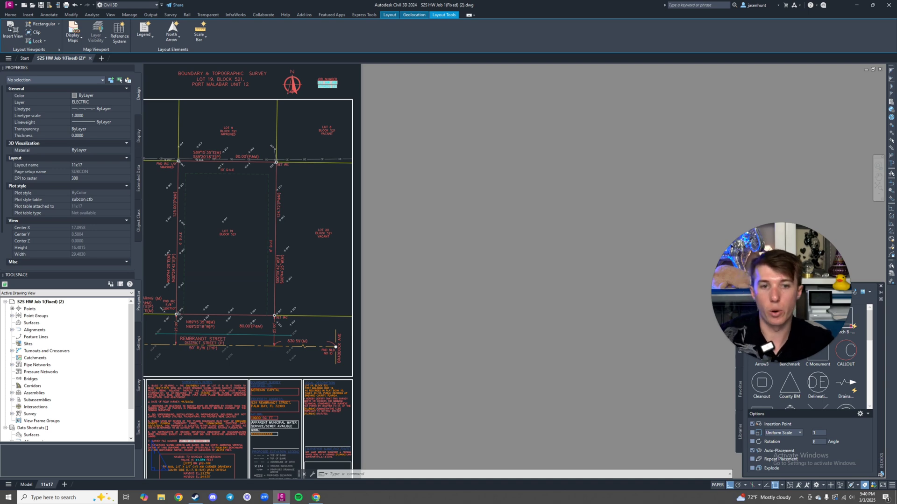
key(Return)
click(299, 296)
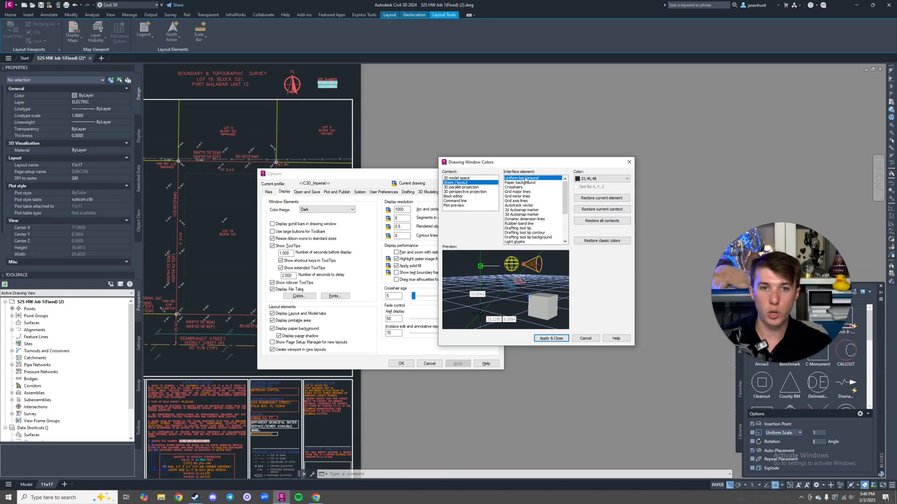
click(596, 180)
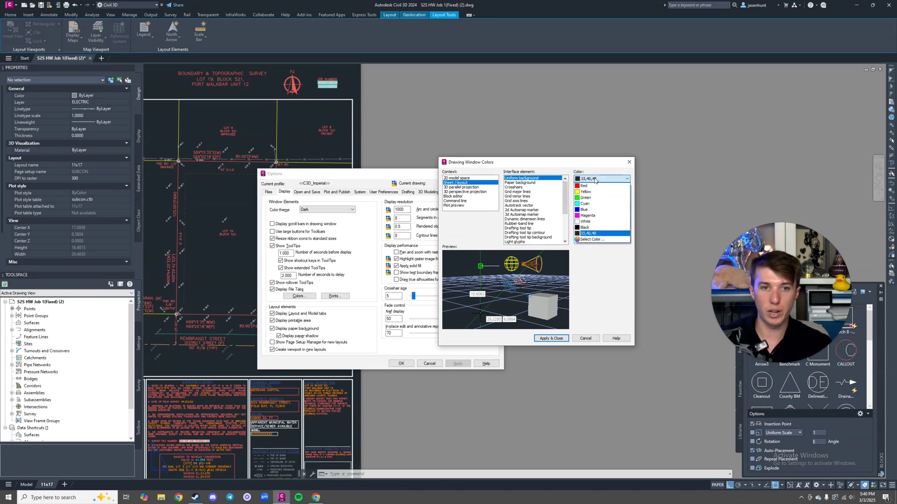
click(596, 179)
click(537, 183)
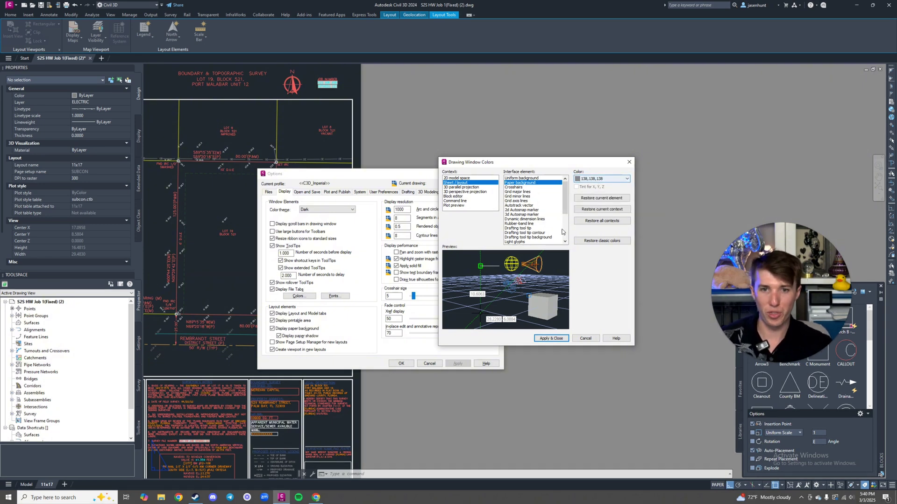
click(585, 338)
click(428, 363)
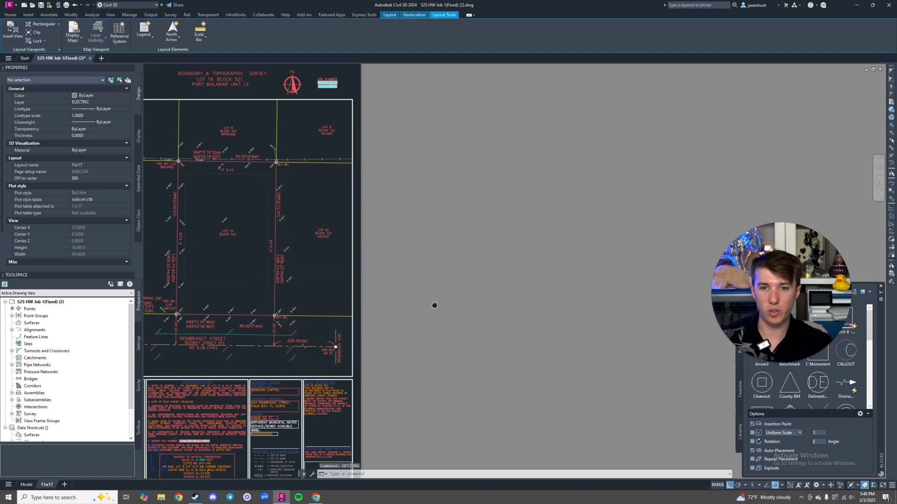
scroll(434, 307, up, 2)
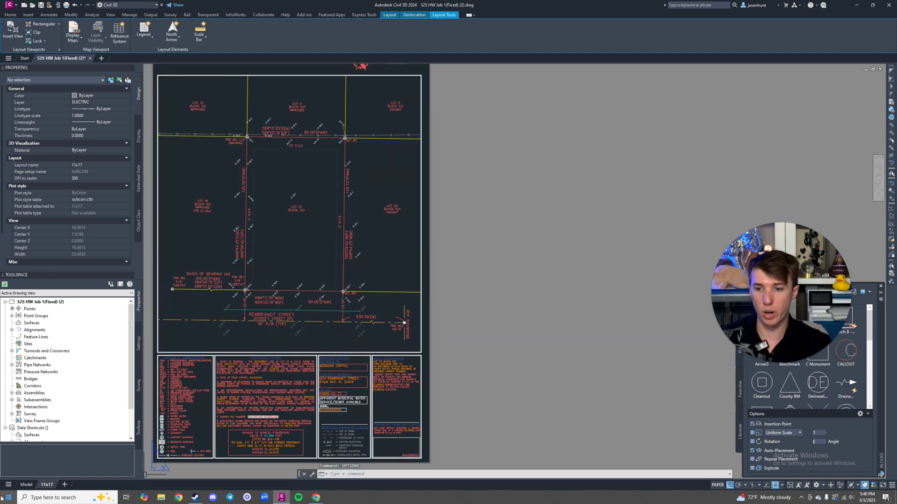
- Return to model space, and consult the browser slide for tip #3 on the Lengthen tool before resuming in Civil 3D
click(26, 484)
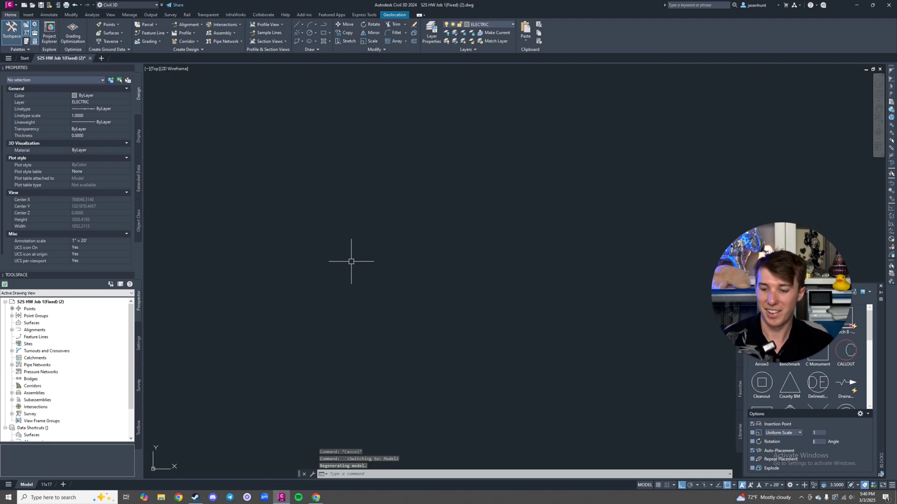
key(alt+Tab)
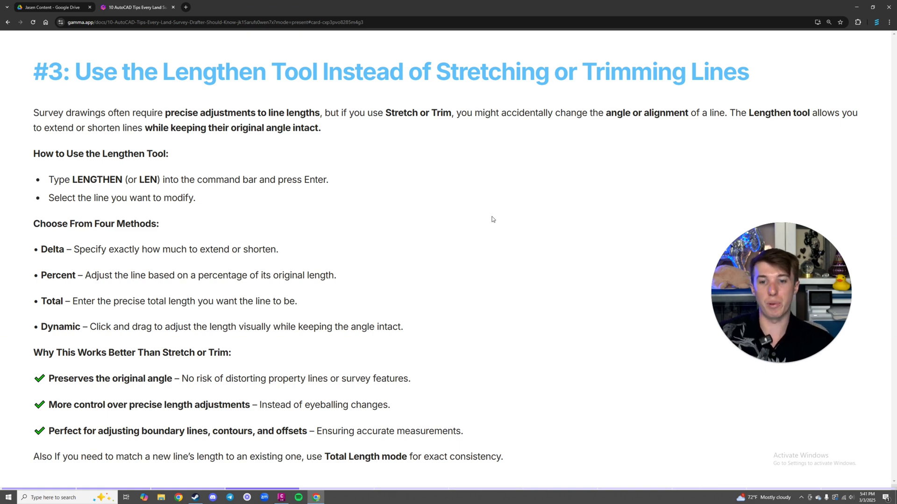
click(282, 497)
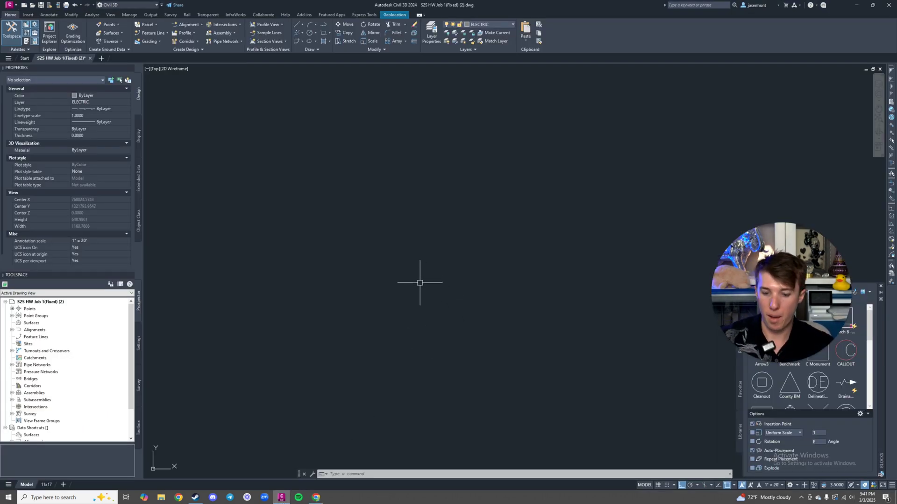
key(l)
key(space)
key(Escape)
key(Escape)
- Make layer 0 the current layer
click(486, 25)
click(477, 56)
click(488, 24)
click(477, 55)
key(Escape)
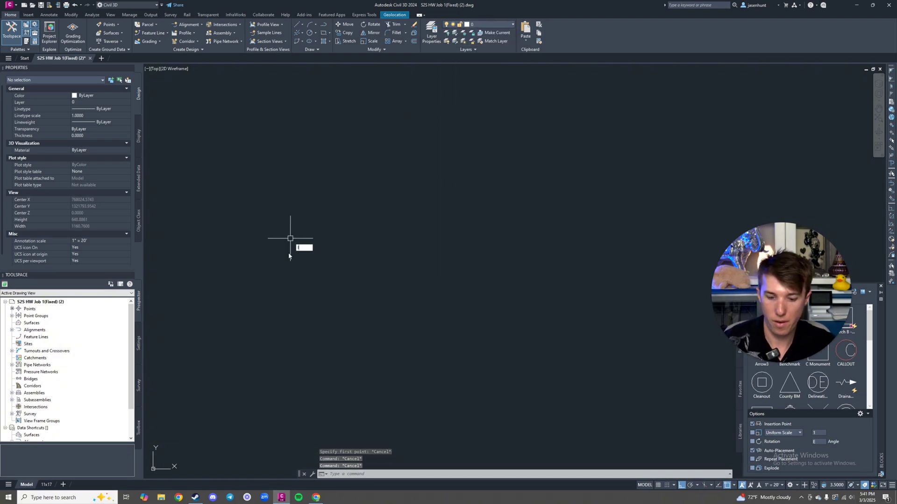
- Draw a horizontal line 100 units long in the empty area of model space
key(l)
key(space)
click(289, 255)
text(100)
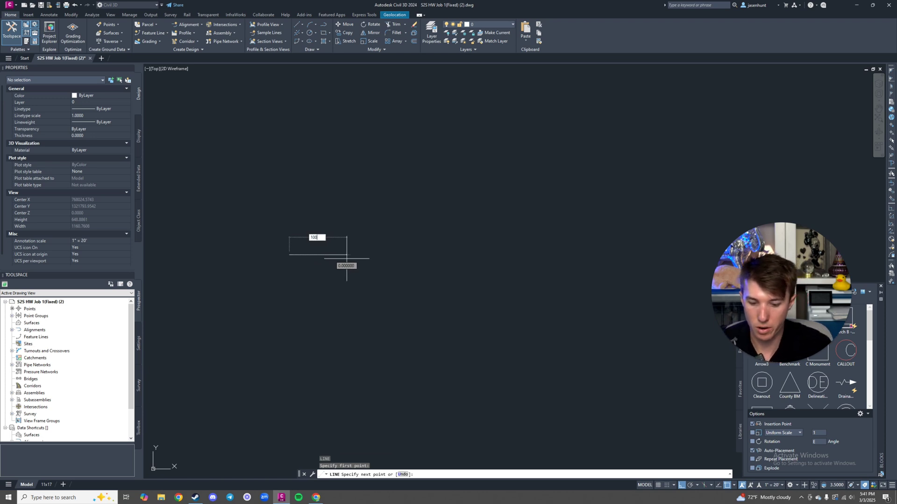
key(Return)
key(Escape)
- Turn Ortho off and rotate the 100-unit line counterclockwise about its midpoint to a shallow upward slant
scroll(347, 256, up, 4)
middle_drag(358, 276, 387, 280)
click(387, 280)
click(361, 241)
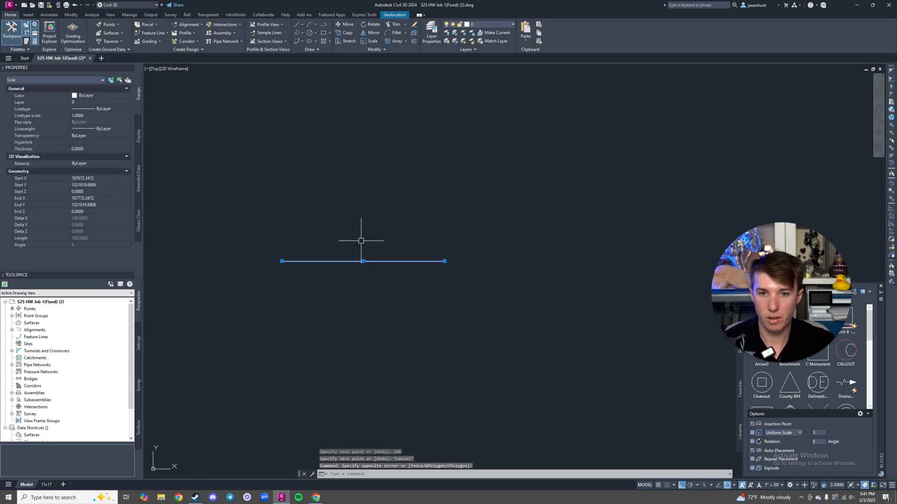
key(r)
key(o)
key(space)
key(F8)
click(363, 261)
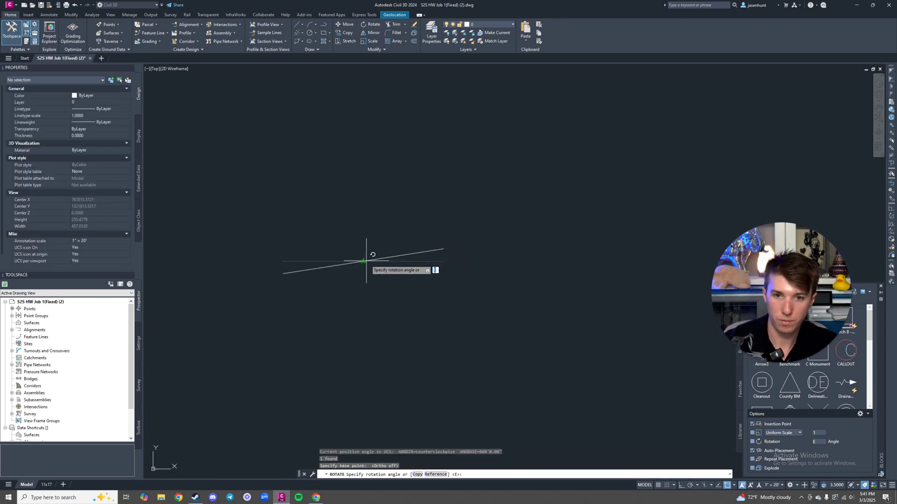
key(Escape)
- Copy the slanted line and paste the duplicate to the east of the original
scroll(411, 267, down, 2)
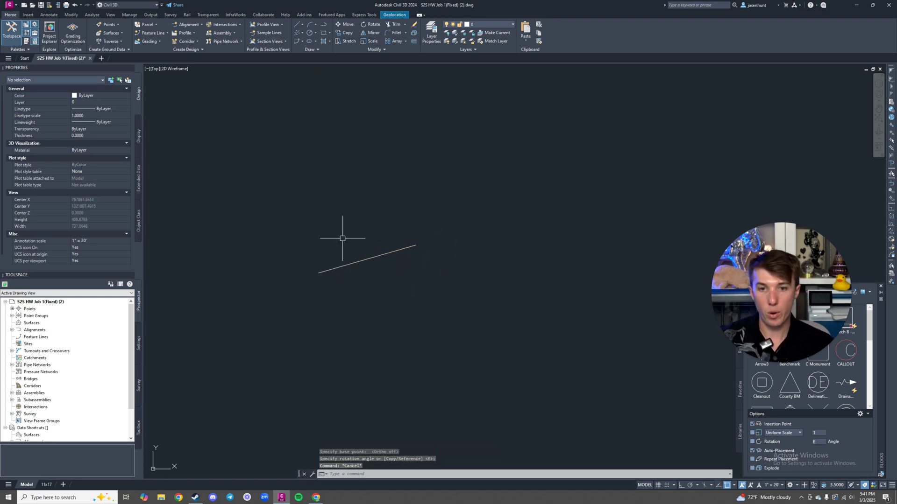
click(450, 268)
key(ctrl+c)
key(ctrl+v)
middle_drag(453, 206, 345, 207)
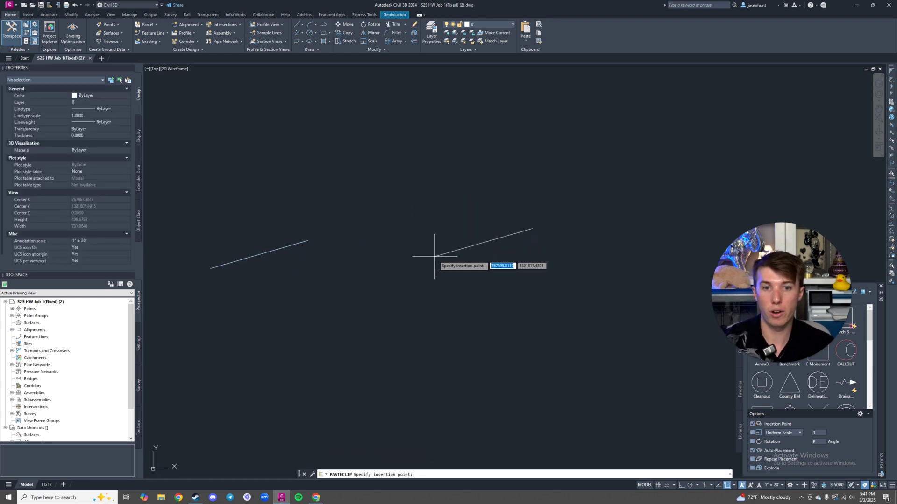
key(Escape)
- Lengthen the pasted slanted line to a total length of 200 by extending its upper east end
middle_drag(534, 267, 468, 268)
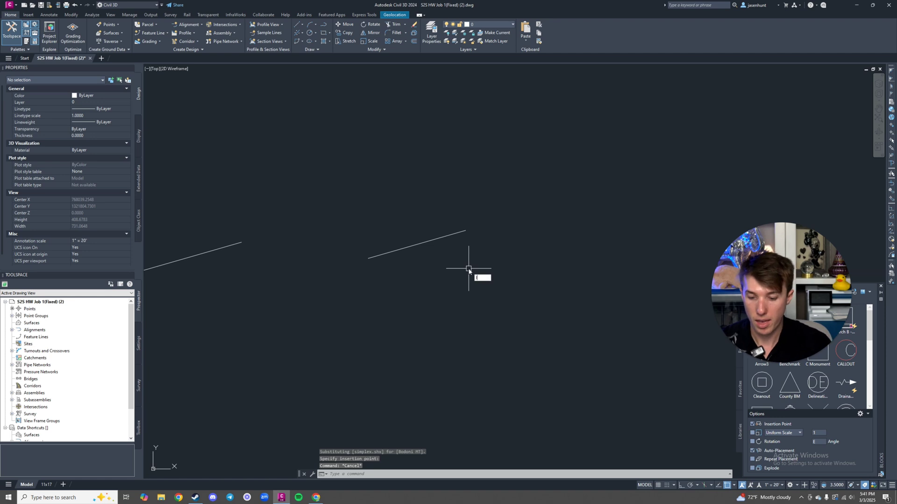
text(len)
key(Return)
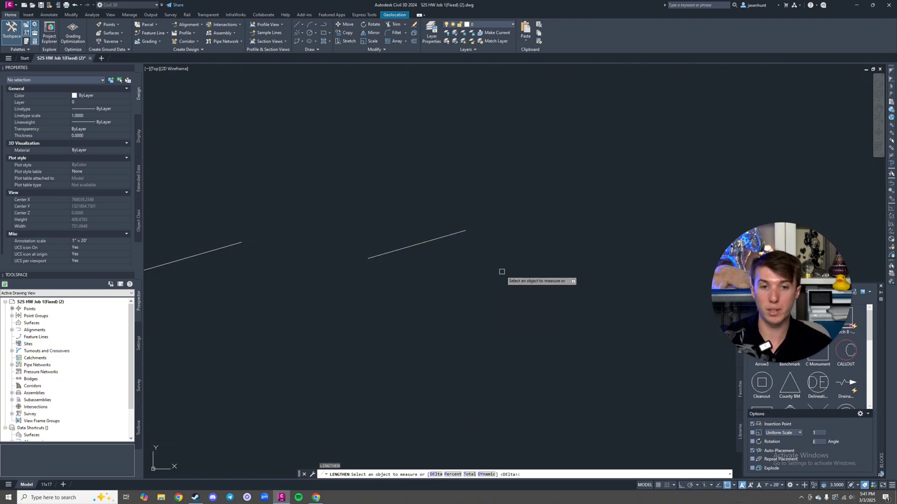
key(Return)
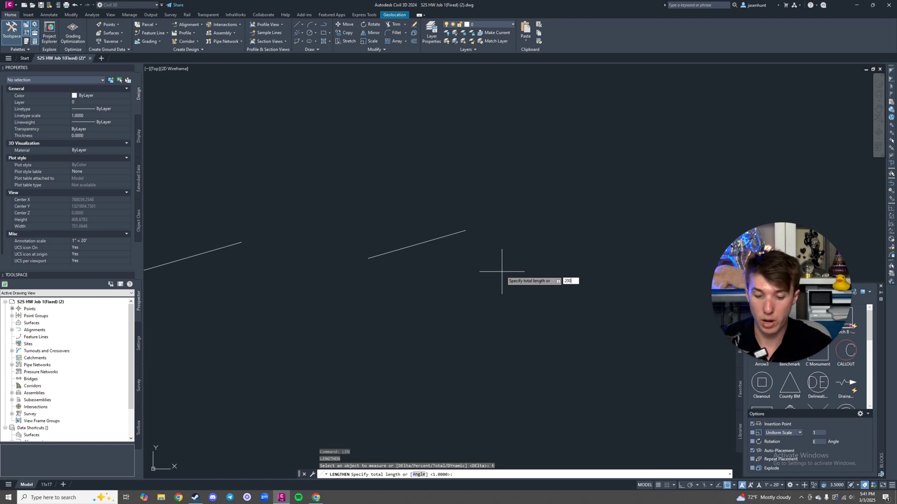
key(Return)
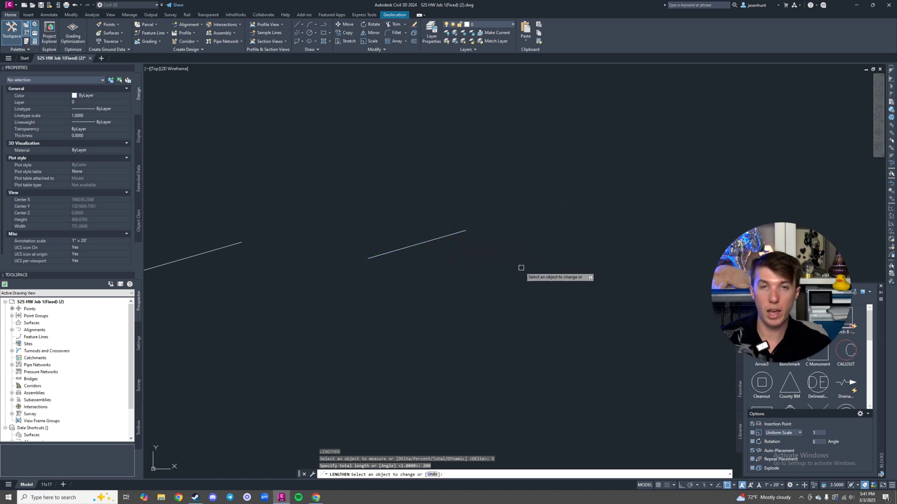
click(461, 232)
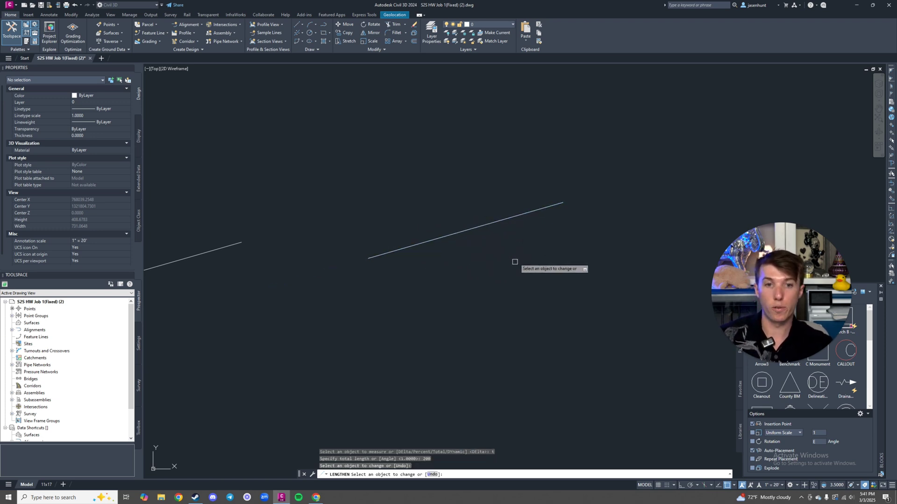
key(Escape)
- Shorten the pasted slanted line from its upper east end to a total length of 75 with Lengthen
text(len)
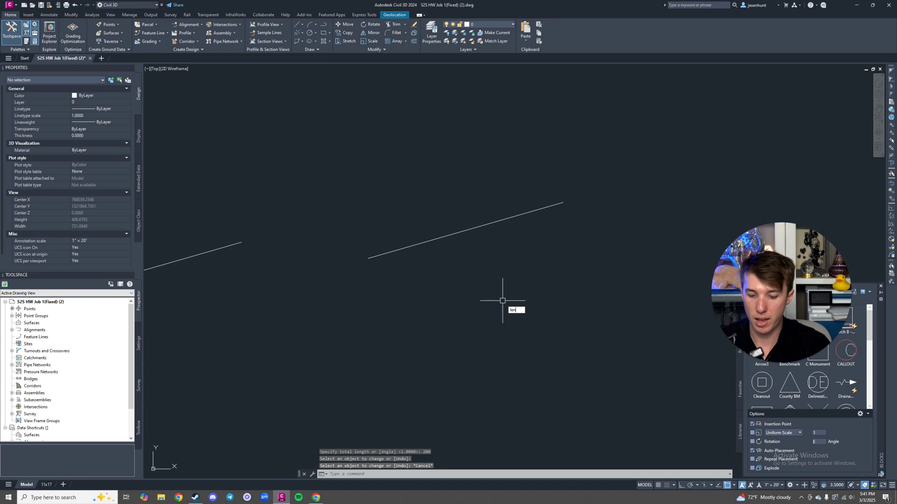
key(Return)
text(t)
key(Return)
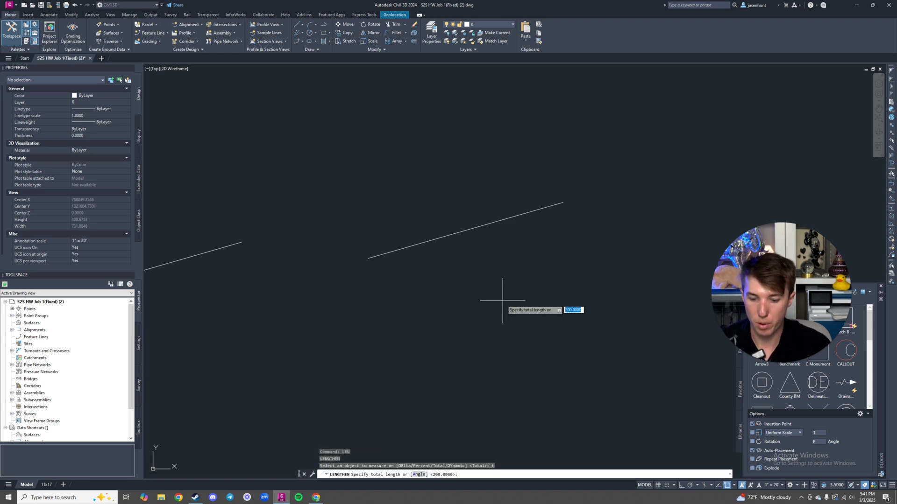
text(75)
key(Return)
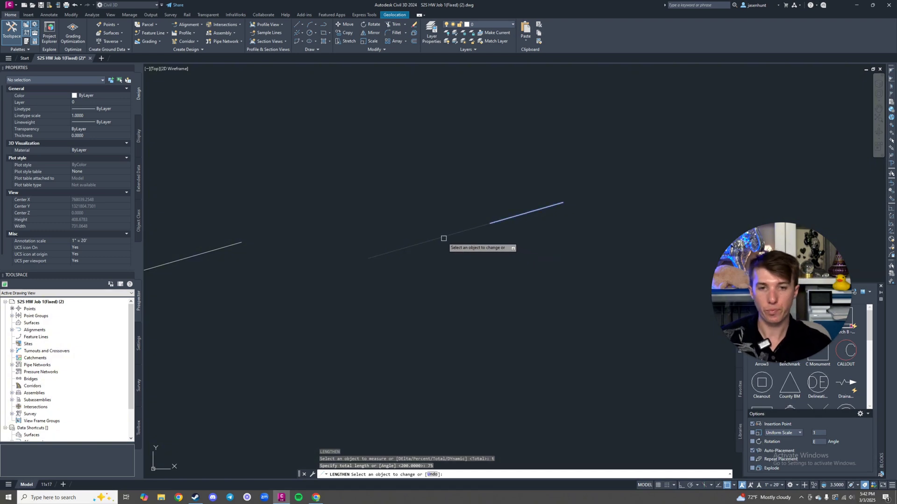
click(515, 216)
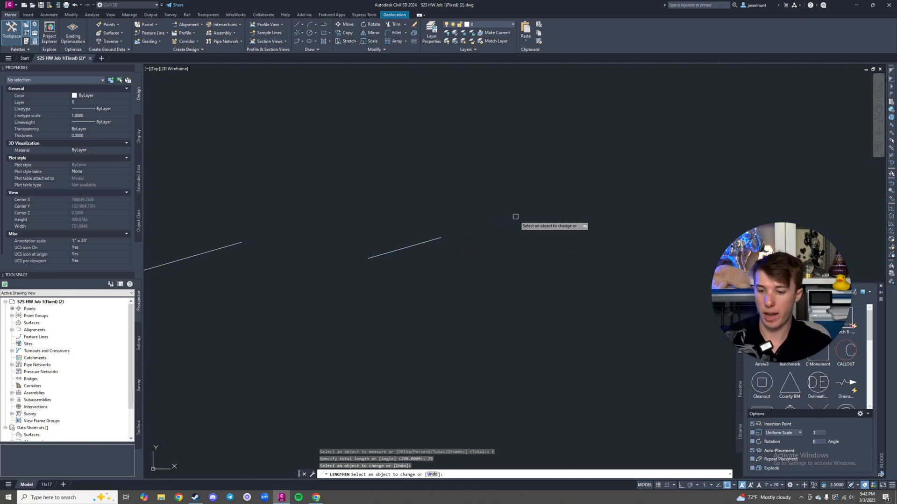
key(Escape)
- Switch to the browser presentation to read tip #4 on drawing break lines by hand, and return to the Civil 3D drawing
key(alt+Tab)
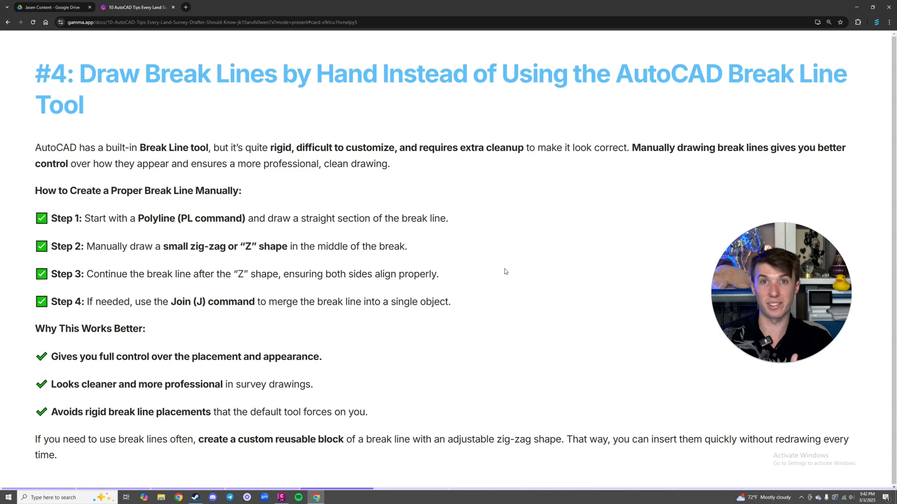
key(alt+Tab)
key(Escape)
key(Escape)
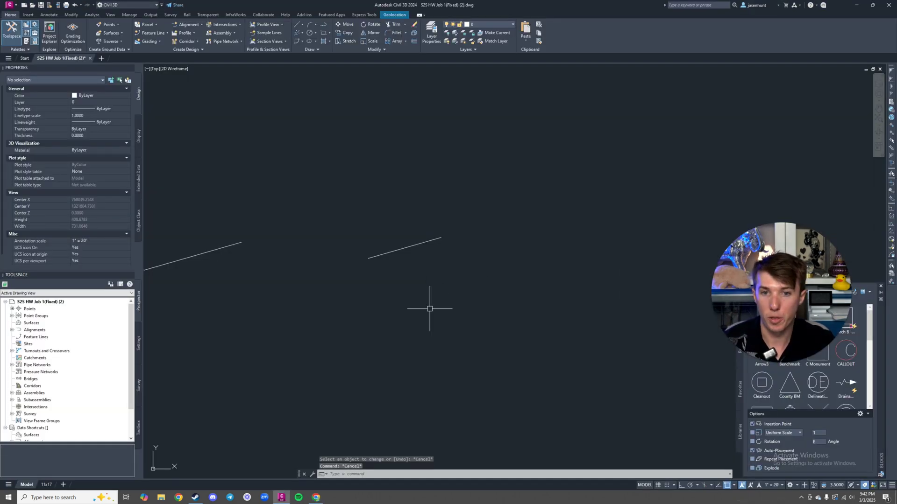
- Draw one long, nearly horizontal line in the empty area below the two slanted lines
text(l)
key(Return)
click(278, 317)
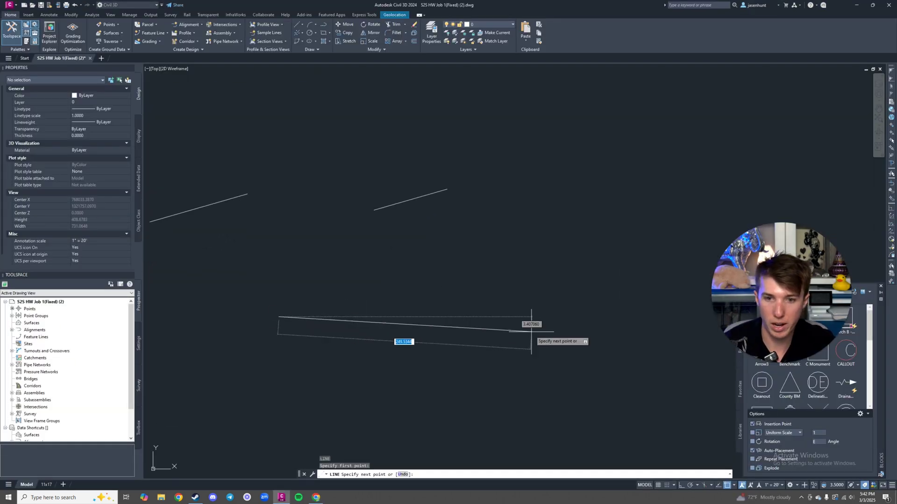
click(602, 313)
key(Escape)
- Add a break symbol near the middle of the long line with the Breakline command and inspect the resulting polyline
text(breakline)
key(Return)
click(419, 315)
scroll(495, 309, up, 4)
click(426, 310)
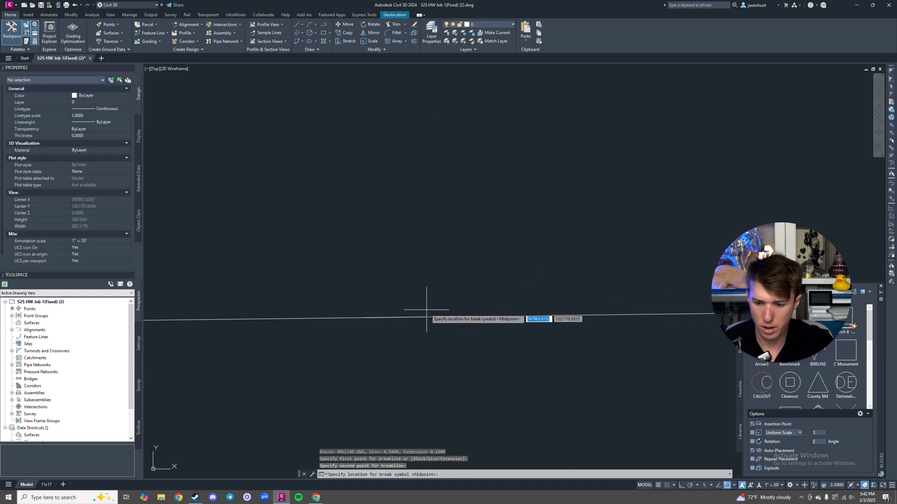
text(10)
key(Return)
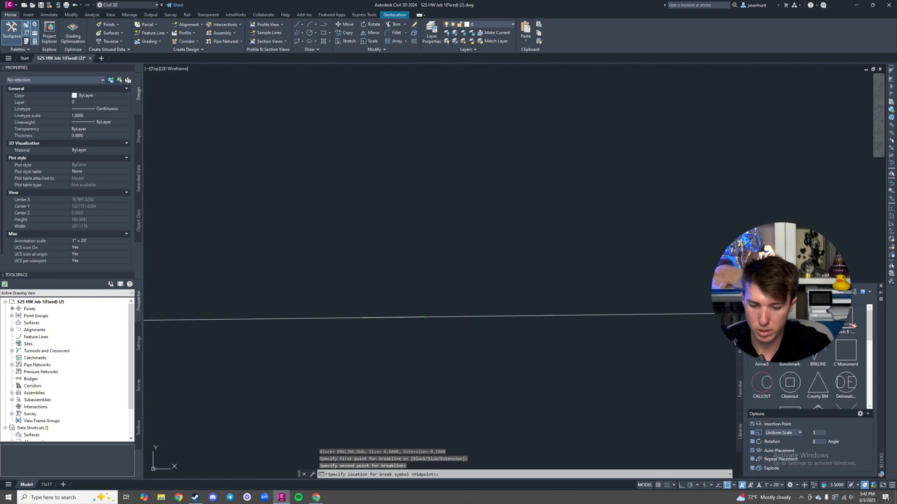
click(427, 309)
key(Escape)
scroll(420, 302, down, 2)
scroll(426, 294, up, 4)
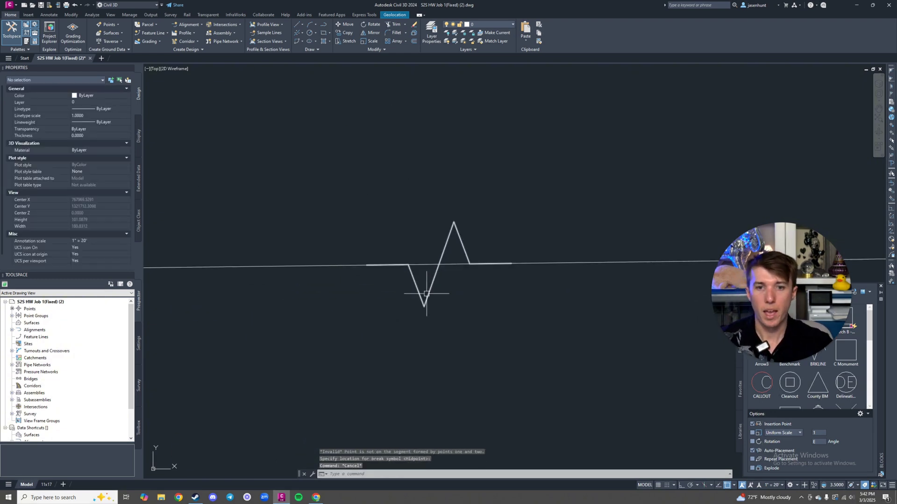
click(431, 279)
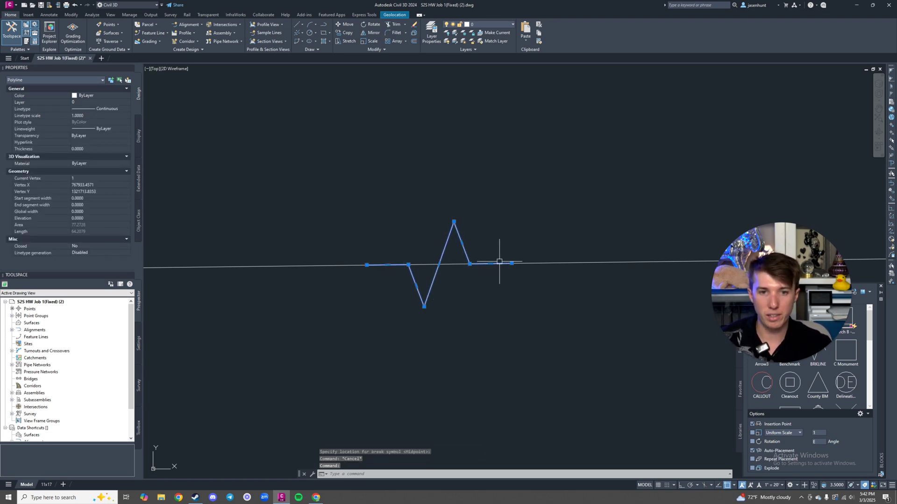
scroll(391, 259, down, 2)
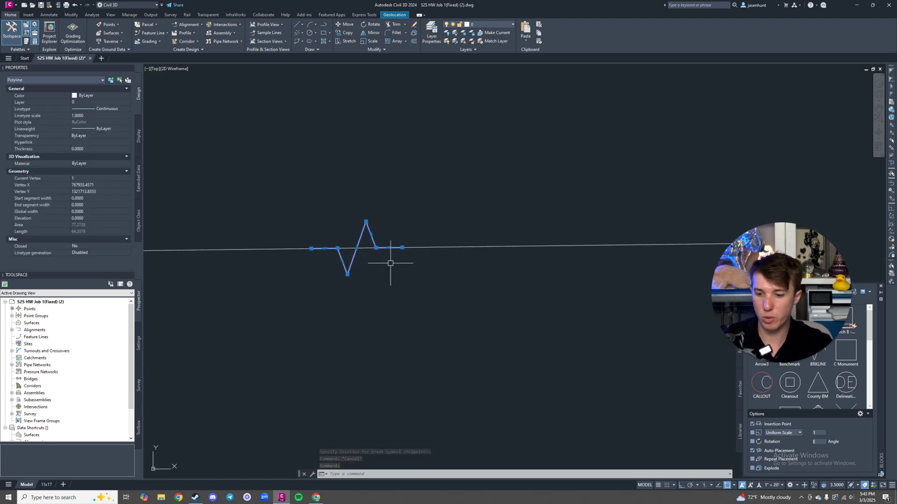
key(Escape)
- Draw a short, nearly horizontal line just below the break symbol
middle_drag(464, 260, 438, 248)
text(l)
key(Return)
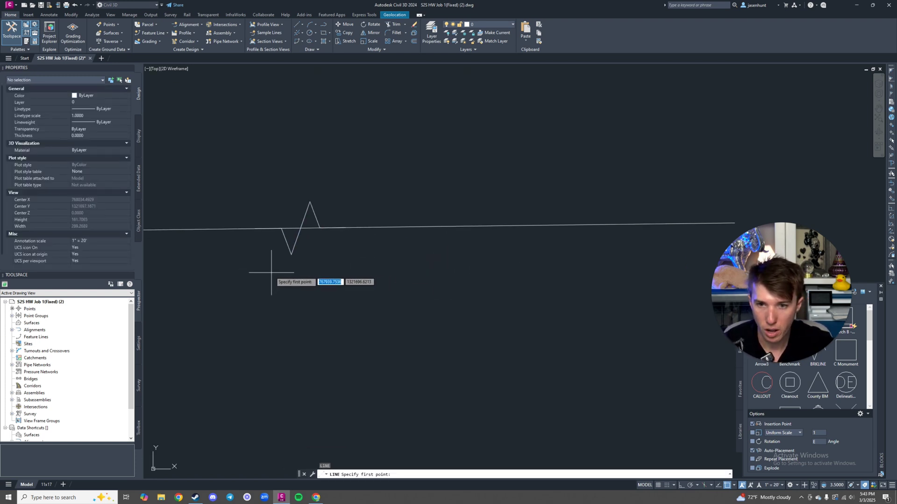
click(271, 273)
key(Escape)
middle_drag(310, 274, 376, 261)
scroll(371, 269, up, 2)
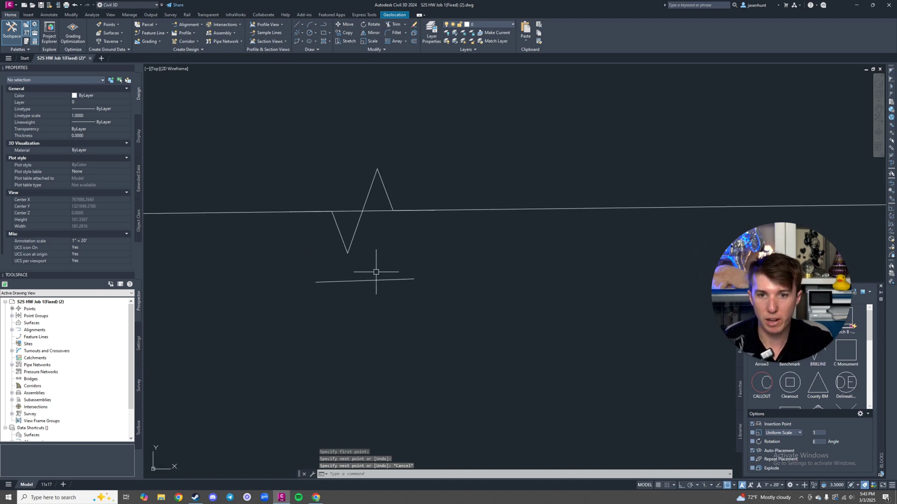
- Inspect the break symbol's polyline again and close the Blocks palette to clear the drawing area
click(390, 201)
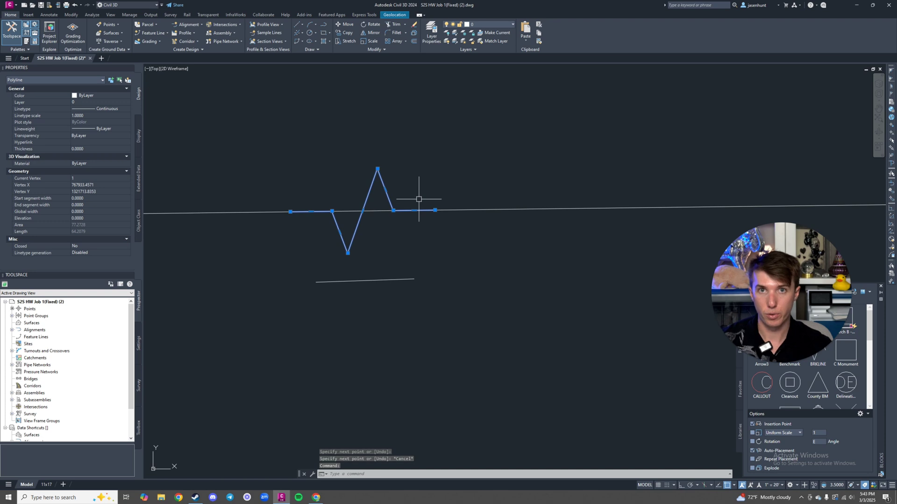
key(Escape)
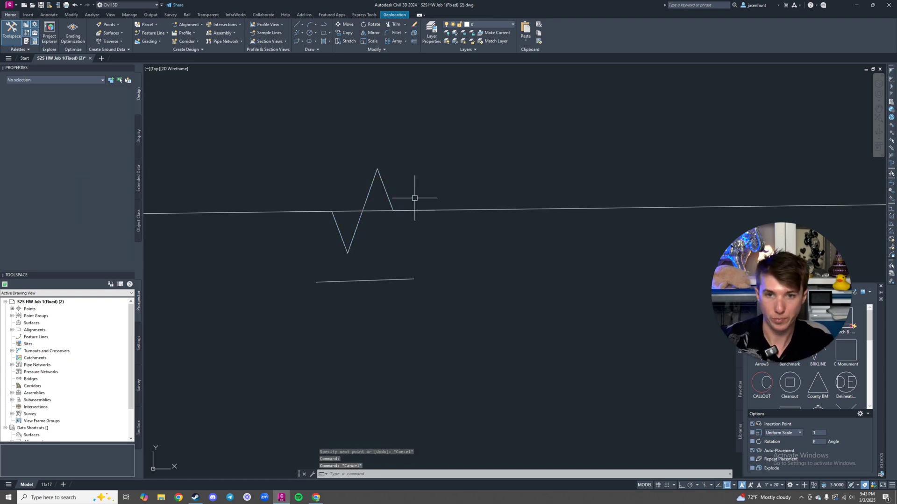
scroll(413, 214, down, 4)
scroll(411, 221, up, 4)
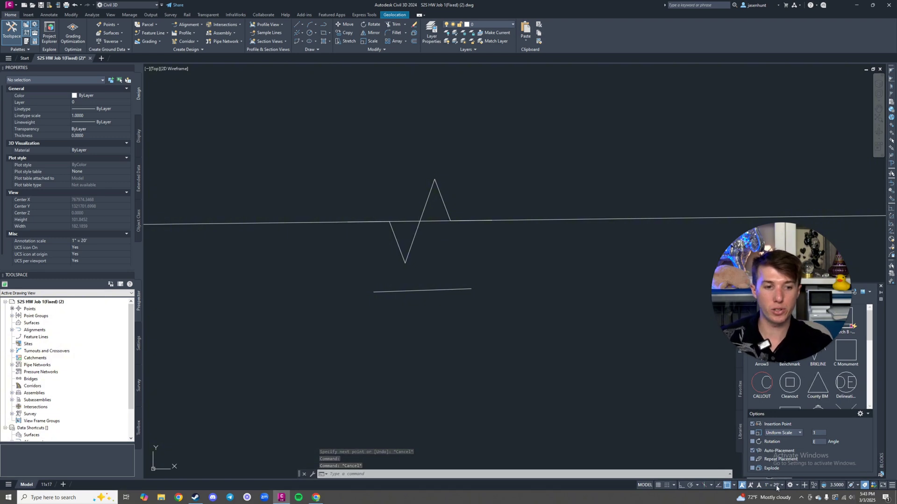
click(881, 286)
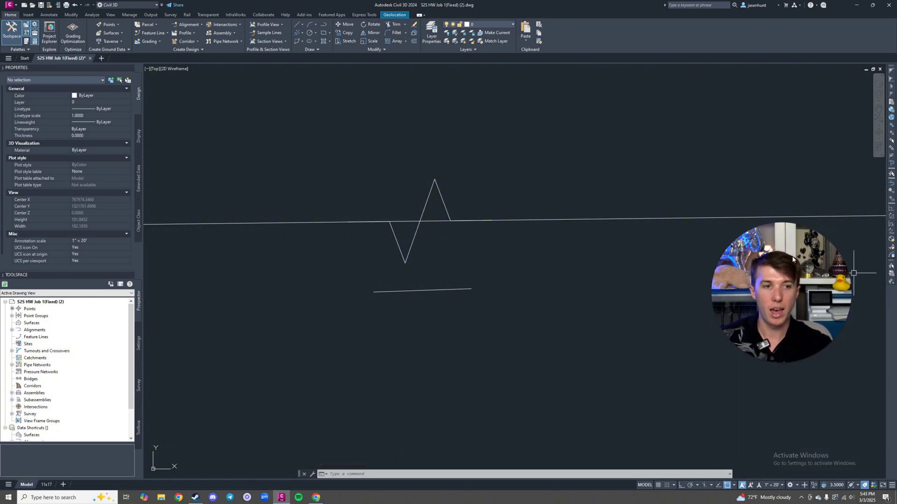
middle_drag(535, 248, 551, 243)
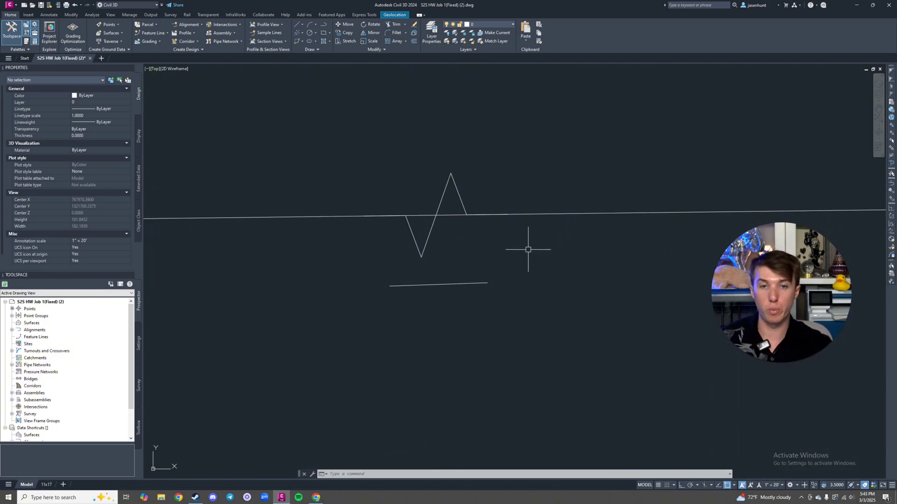
- Move the short line slightly farther down from the break symbol
click(463, 284)
key(Return)
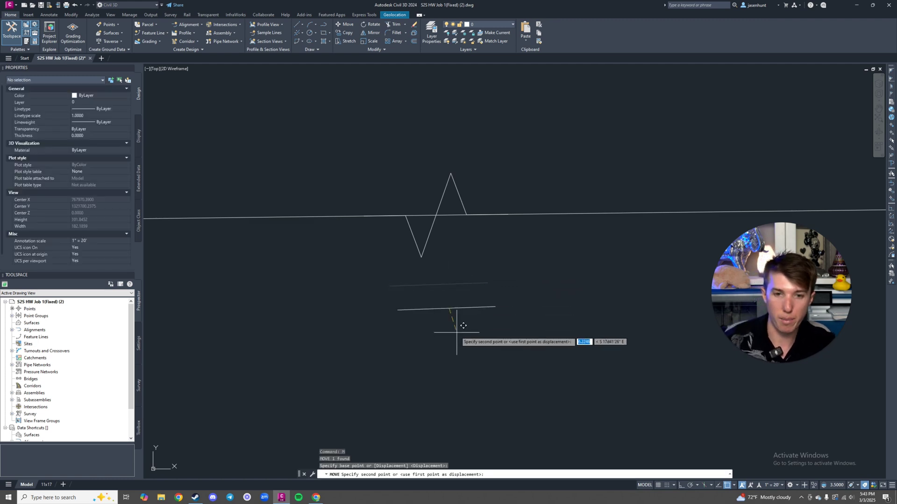
click(451, 299)
key(Escape)
- Draw a three-segment zigzag across the middle of the short line, rising to a peak, dropping to a trough and ending back on the line
scroll(453, 307, up, 2)
text(l)
key(Return)
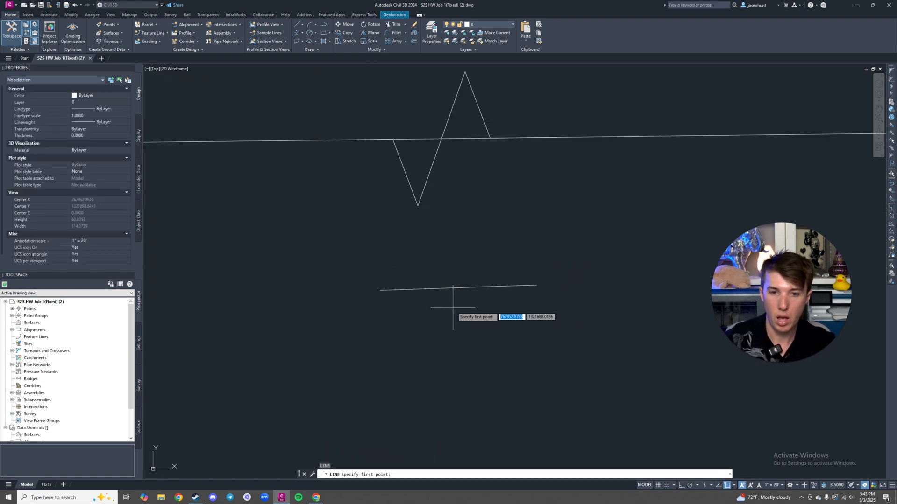
scroll(444, 290, up, 2)
click(442, 288)
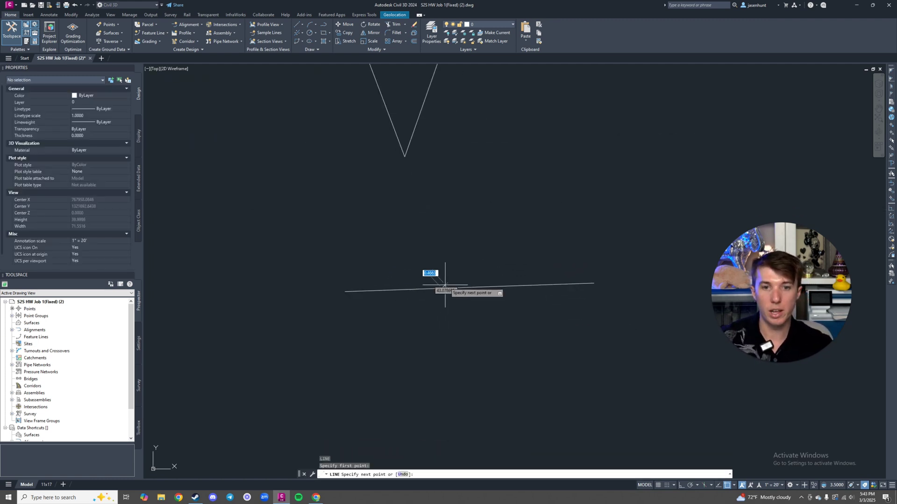
click(464, 243)
click(501, 333)
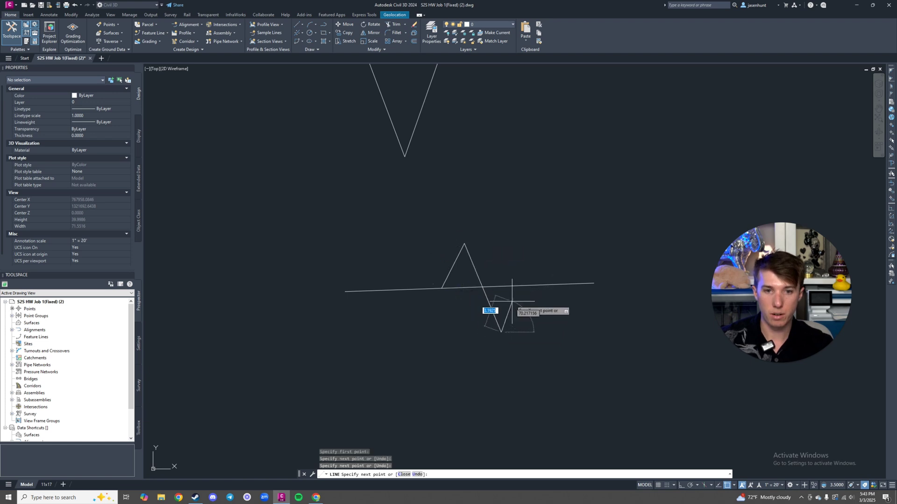
click(519, 286)
key(Escape)
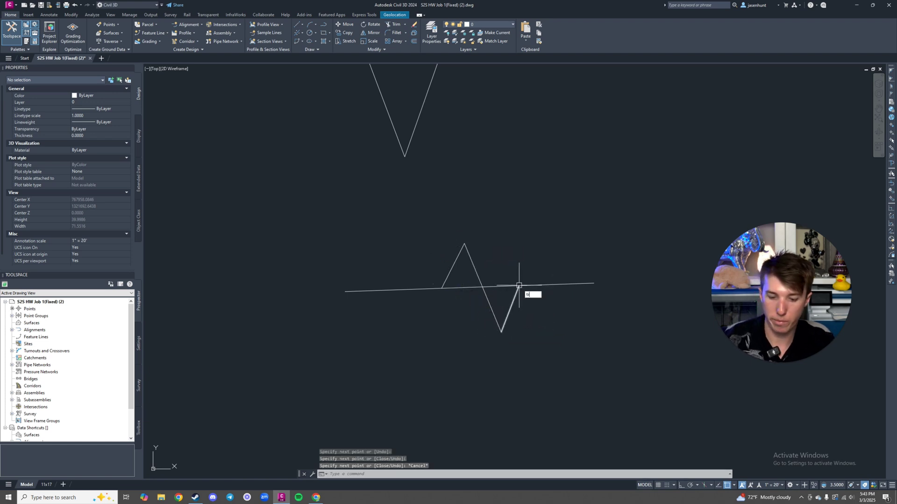
- Trim the two pieces of the short line that lie inside the zigzag
text(tr)
key(Return)
click(499, 286)
click(467, 288)
key(Escape)
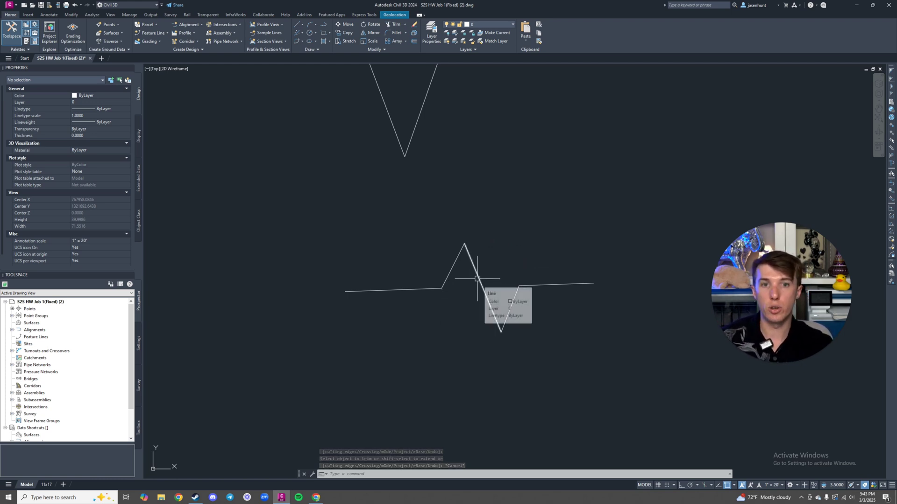
- Examine the hand-drawn break lines in the survey plan, on the street centerline below 830.59'(M) and on the property line to the west
scroll(480, 259, down, 2)
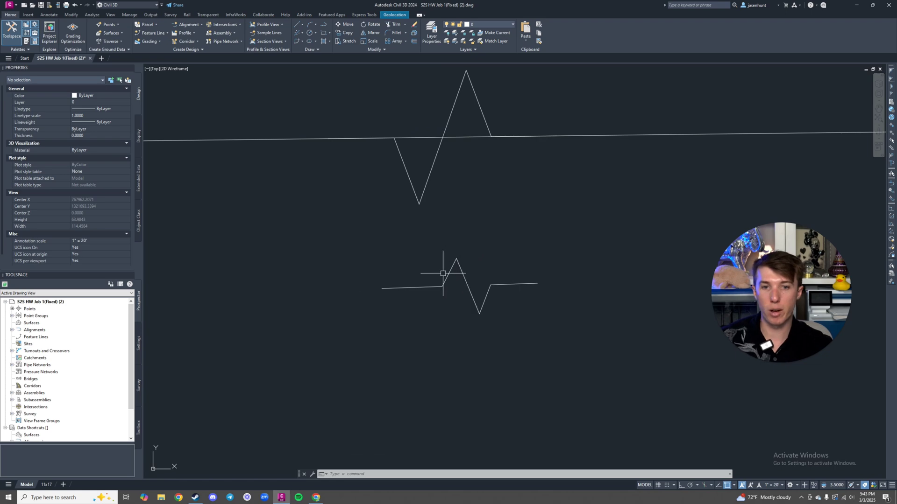
scroll(443, 277, down, 6)
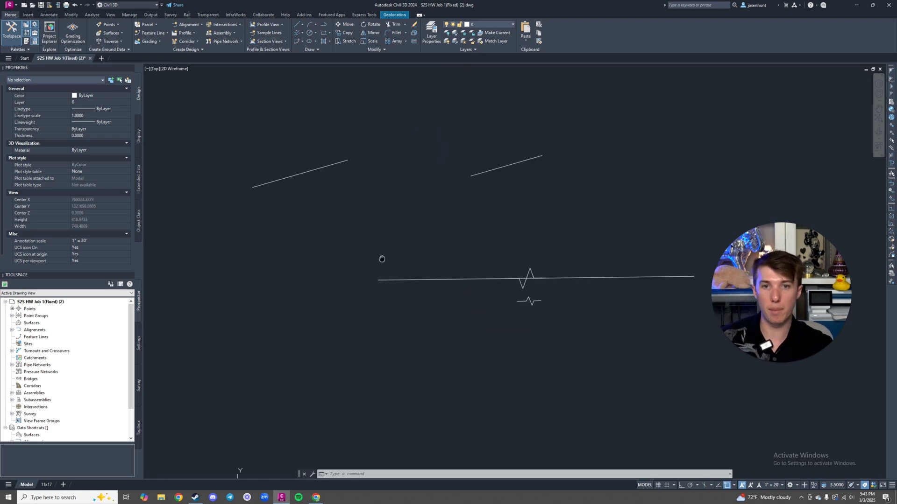
scroll(379, 195, up, 3)
scroll(421, 219, up, 3)
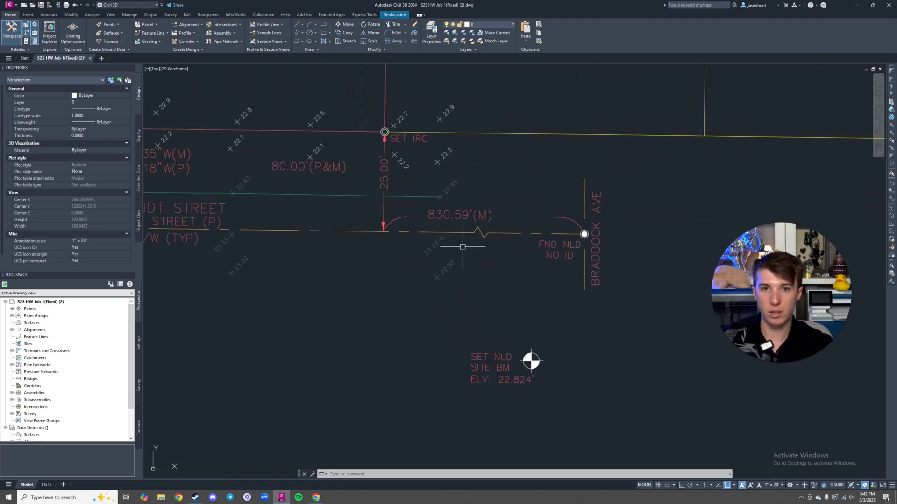
scroll(467, 261, down, 3)
scroll(465, 202, up, 1)
scroll(498, 203, up, 5)
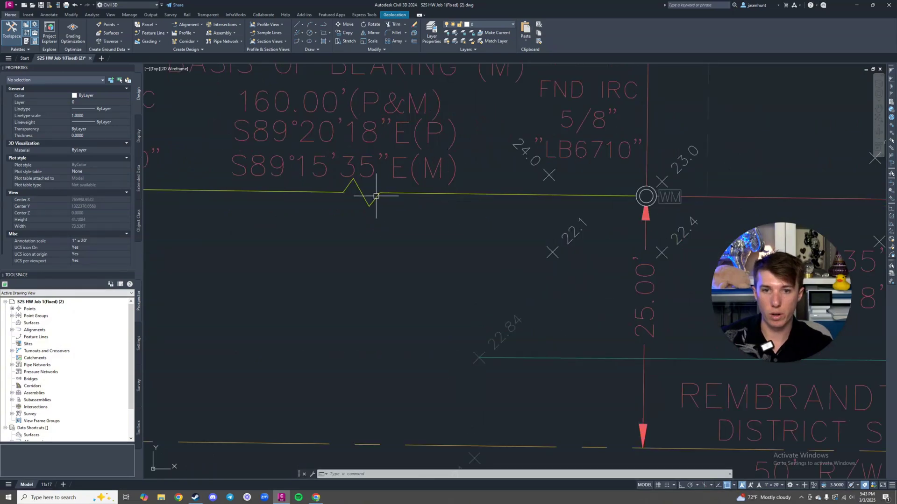
scroll(560, 233, down, 4)
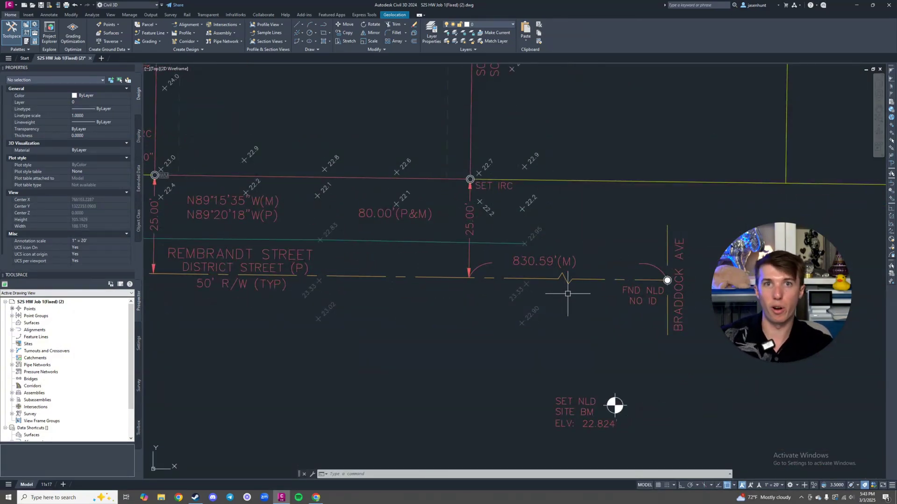
middle_drag(569, 294, 524, 283)
scroll(537, 285, down, 6)
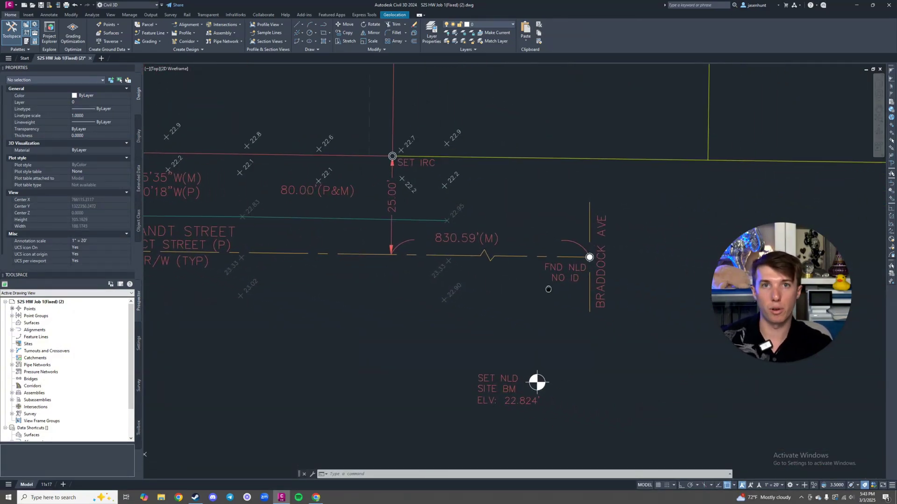
scroll(544, 251, up, 6)
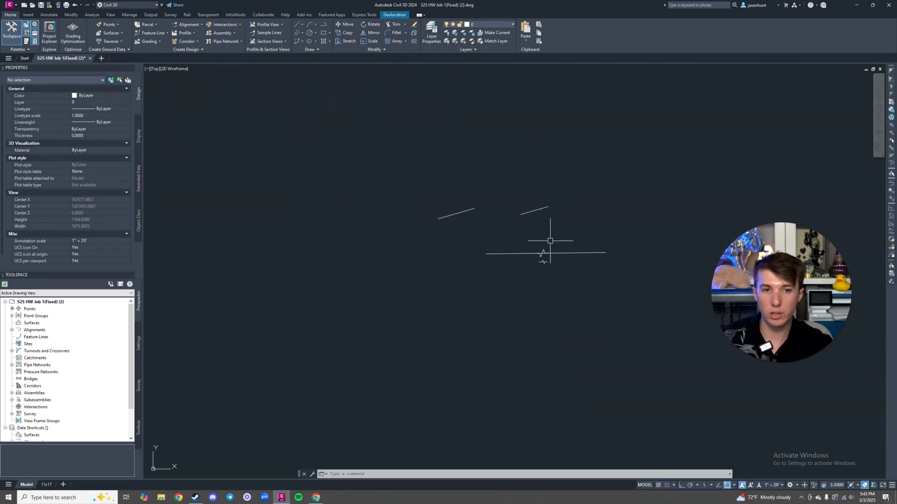
scroll(519, 232, down, 2)
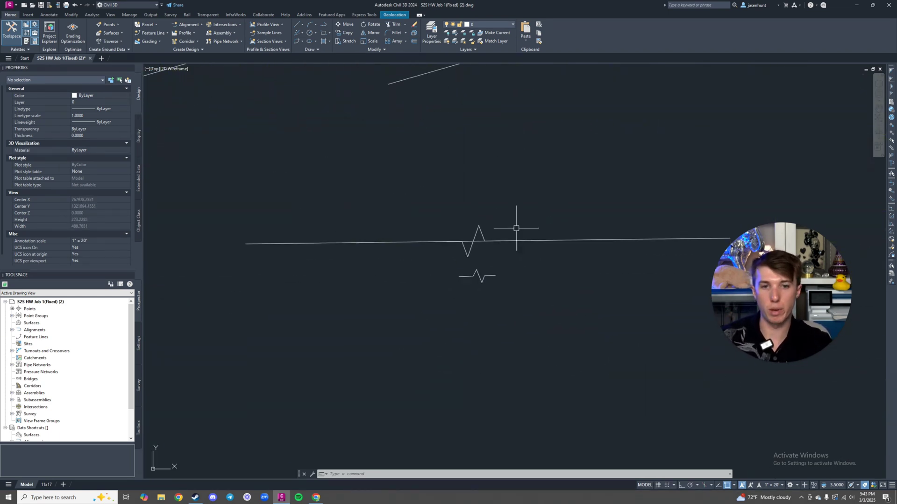
scroll(484, 271, up, 3)
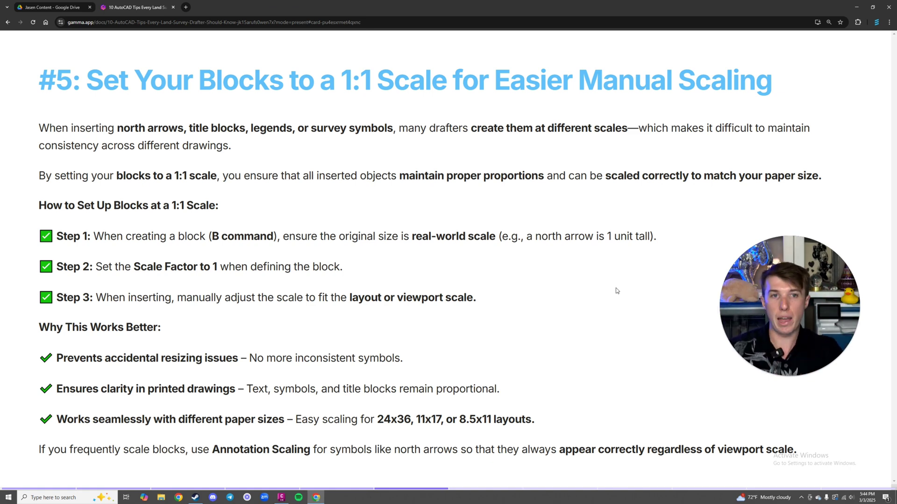
- Switch to Civil 3D and delete the WM meter block beside the found iron rod at Lot 19's southwest corner
key(alt+Tab)
middle_drag(357, 278, 585, 327)
scroll(469, 333, up, 12)
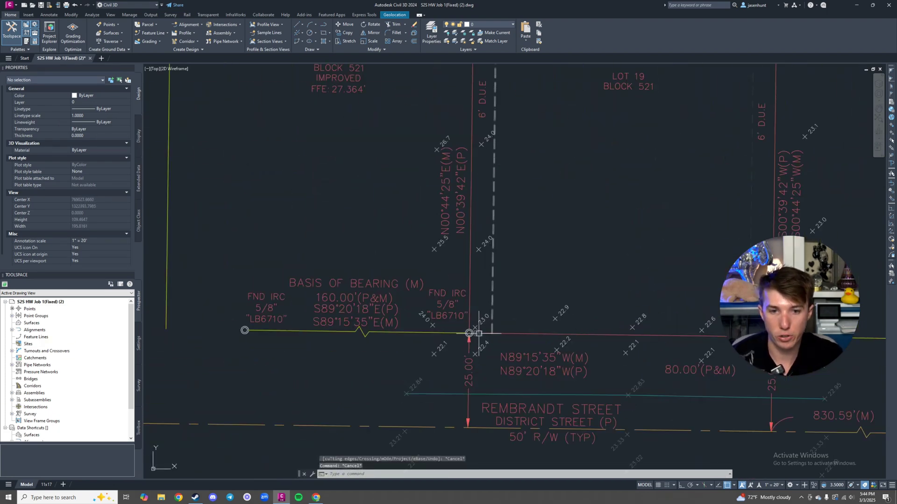
scroll(478, 333, up, 4)
click(485, 333)
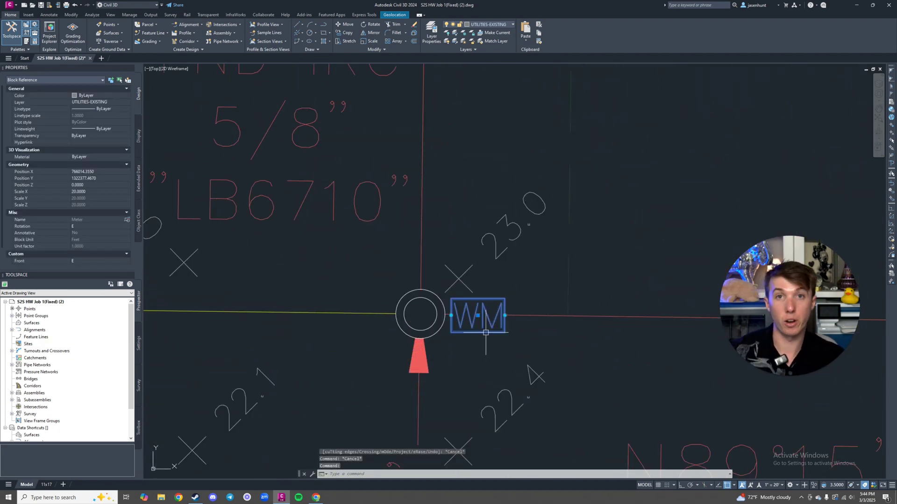
key(Delete)
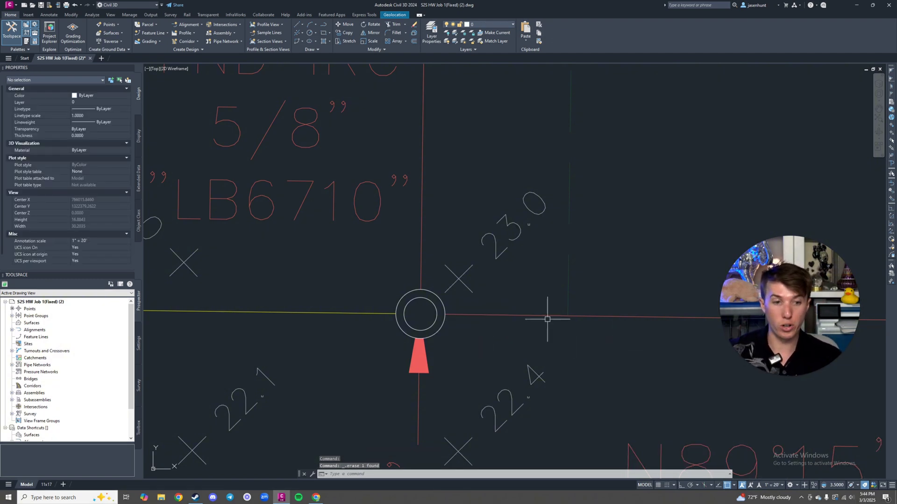
- Start inserting the Meter block from the current drawing's blocks near the found iron rod
middle_drag(545, 316, 508, 308)
text(i)
key(Return)
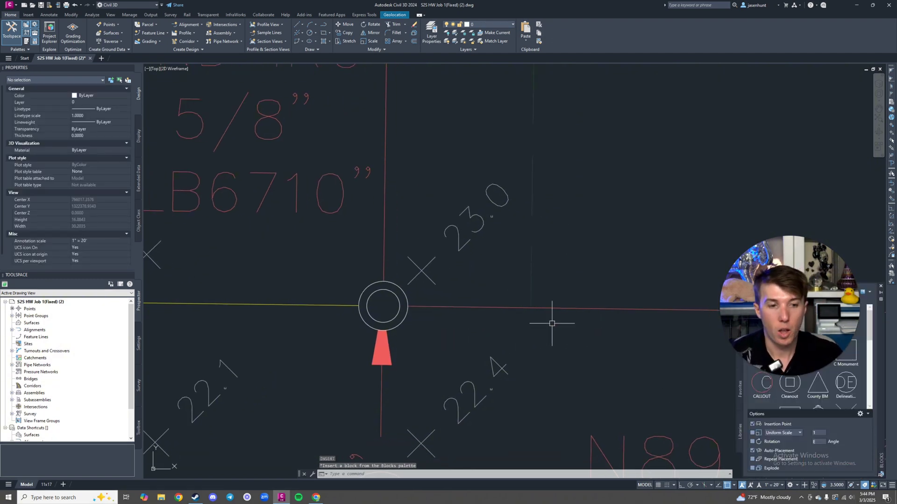
scroll(789, 351, down, 5)
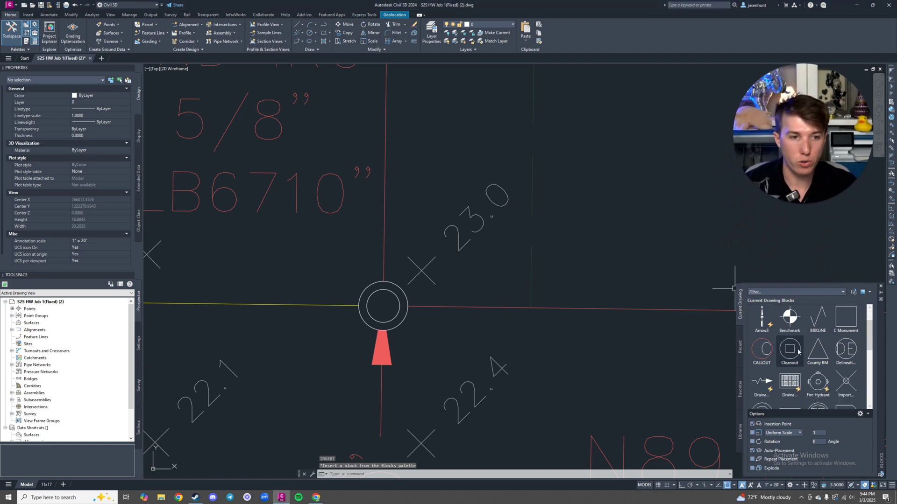
click(761, 379)
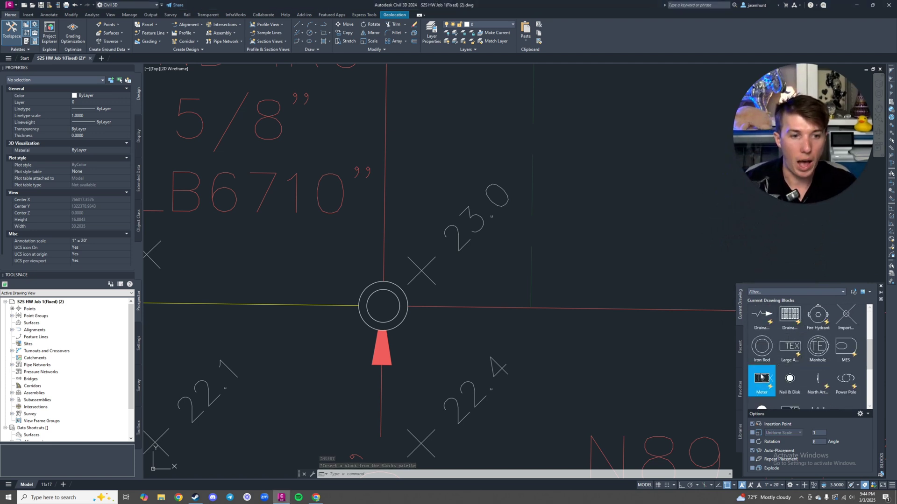
scroll(431, 330, up, 8)
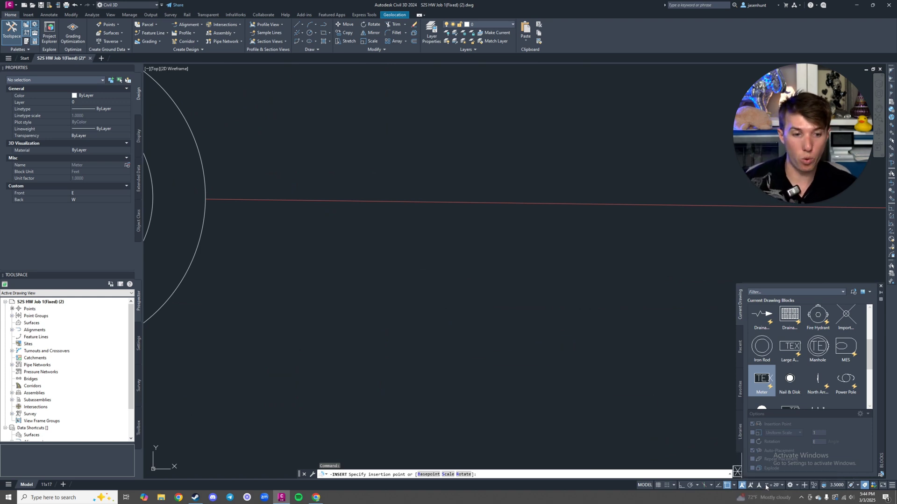
scroll(420, 306, down, 6)
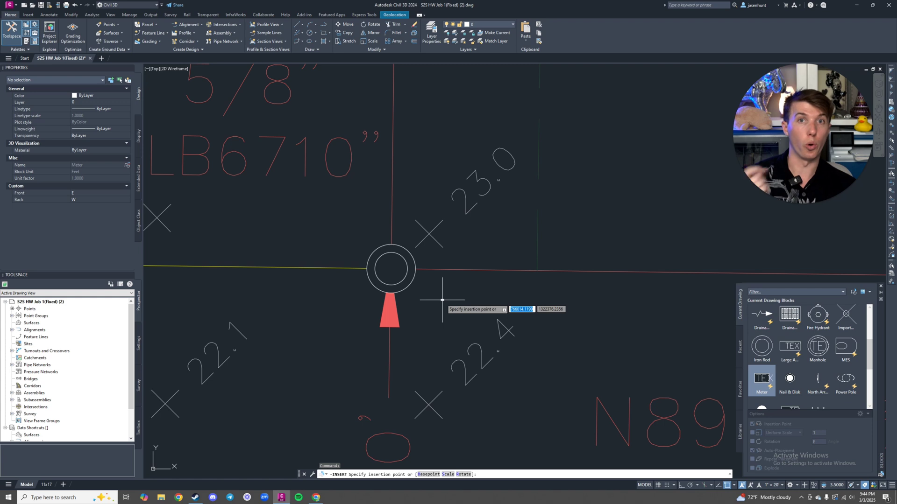
- Place the Meter block at scale 20 just southeast of the corner iron rod, with wm as its text
text(s)
key(Return)
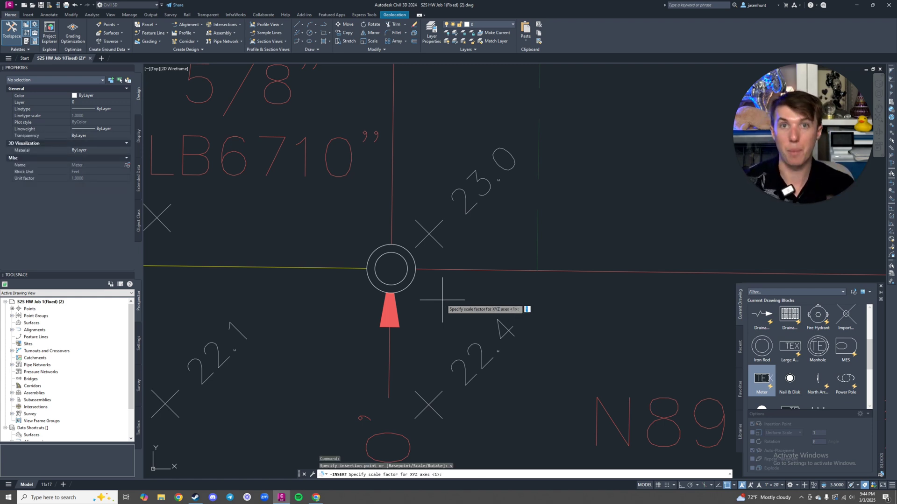
text(20)
key(Return)
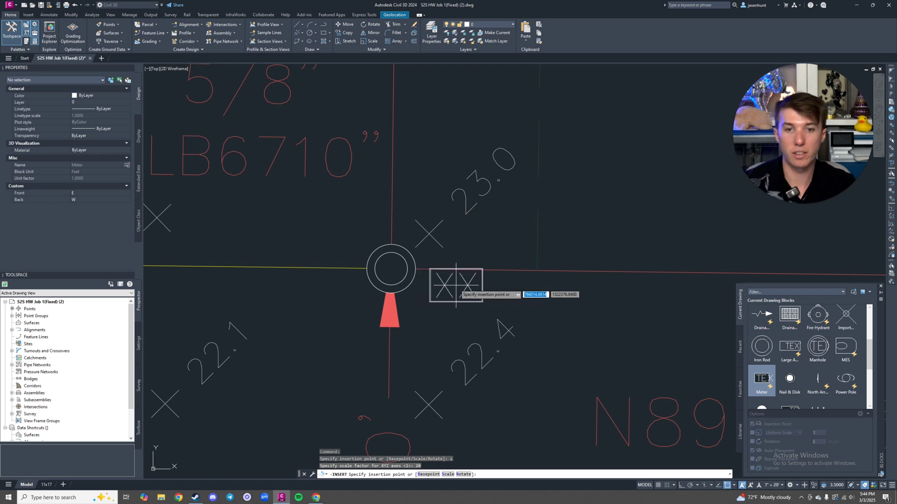
click(454, 293)
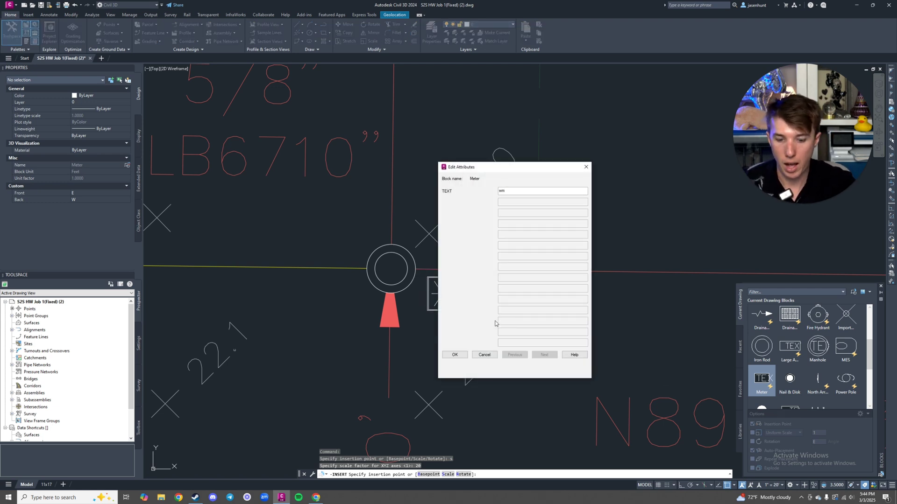
click(454, 355)
key(Escape)
- Check the size of the wm meter symbol on the 11x17 layout, and return to model space
scroll(475, 304, down, 5)
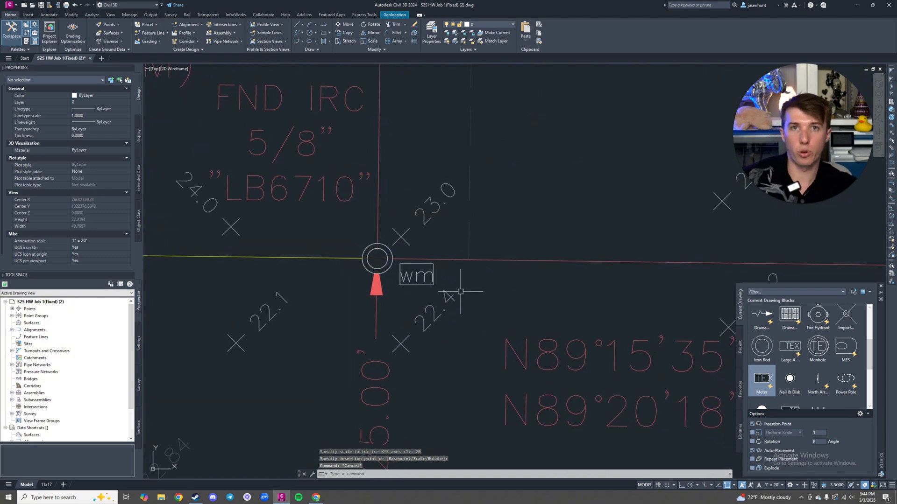
scroll(472, 313, down, 4)
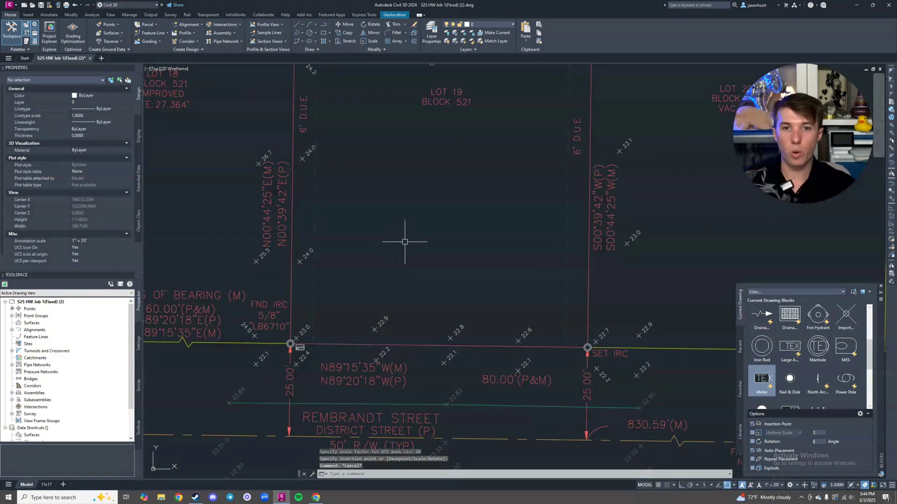
scroll(435, 261, down, 2)
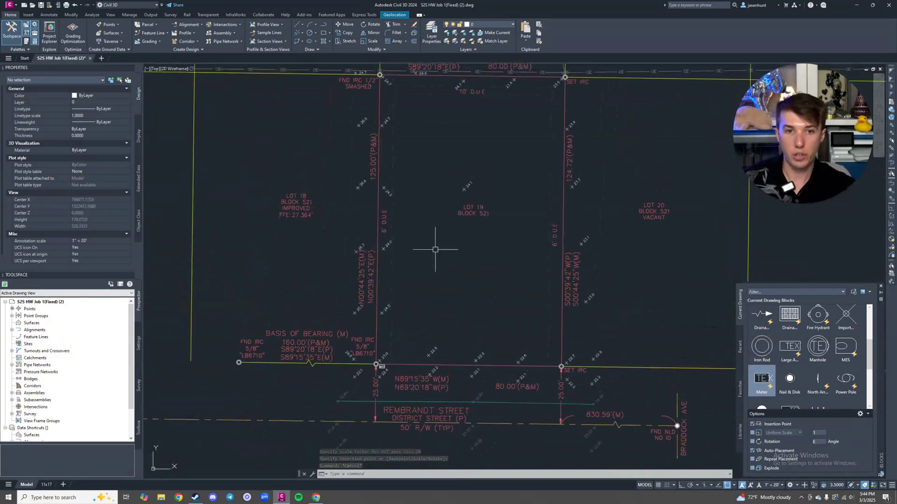
click(46, 485)
scroll(396, 308, up, 6)
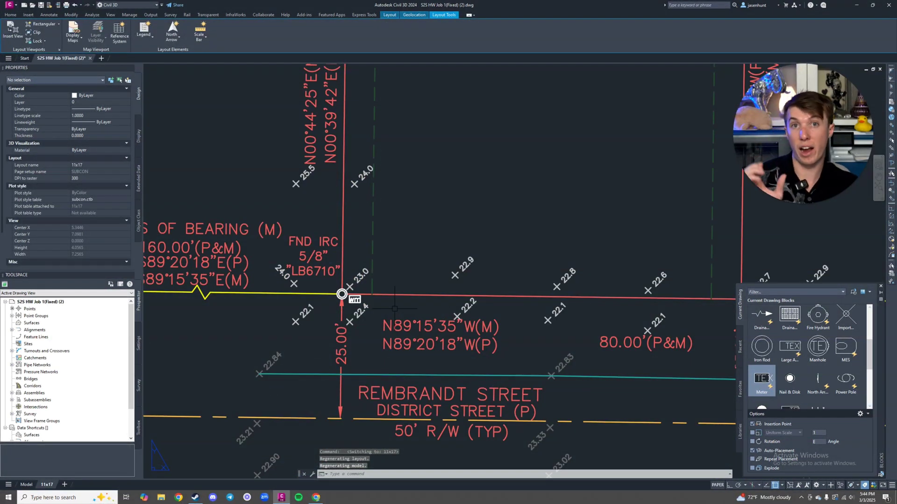
middle_drag(394, 308, 409, 296)
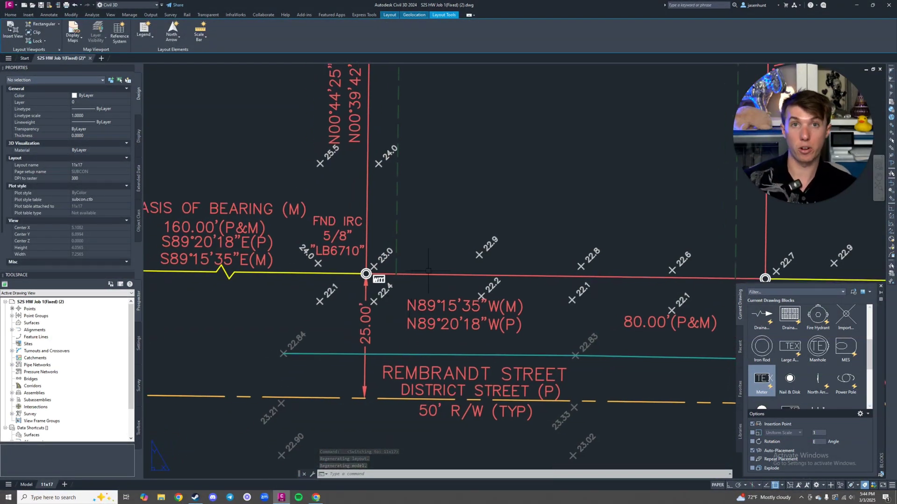
scroll(428, 271, down, 4)
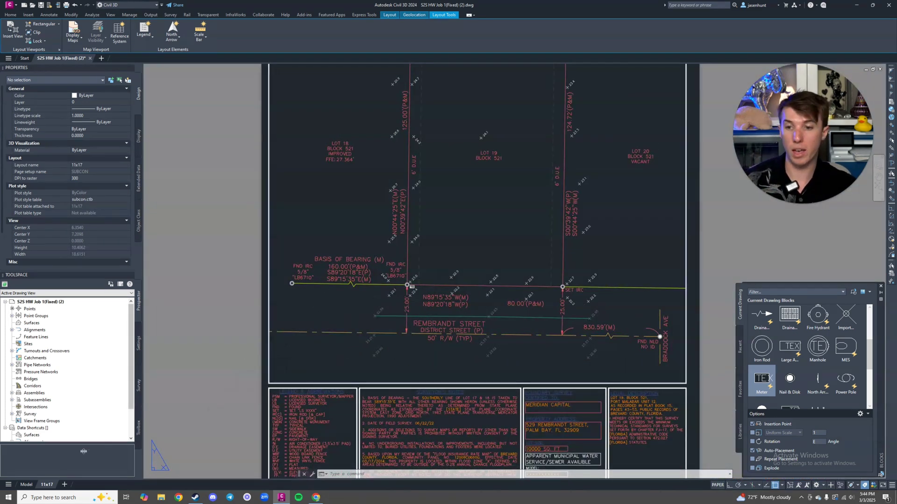
click(26, 484)
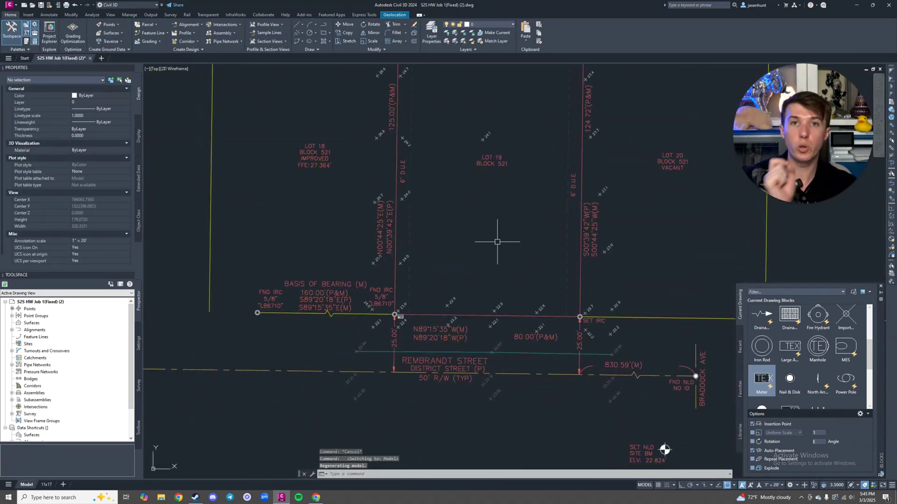
- Insert the Fire Hydrant block at scale 20 south of the lot line, just east of the N89°20'18"W(P) bearing
scroll(591, 205, down, 4)
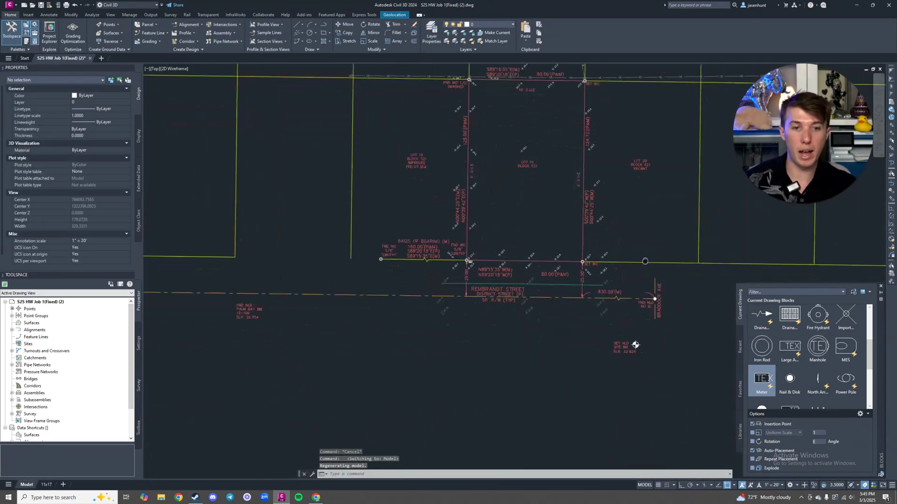
click(814, 315)
text(s)
key(Return)
text(20)
key(Return)
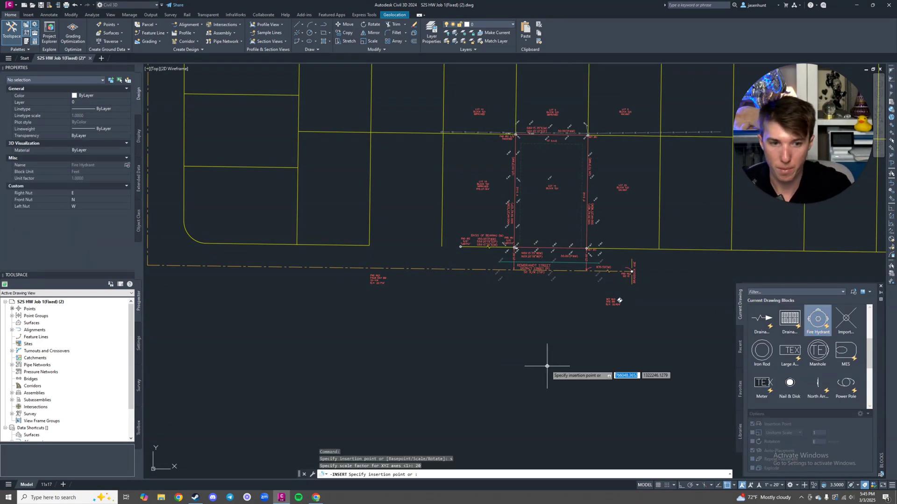
scroll(547, 272, up, 6)
click(547, 213)
scroll(546, 224, up, 4)
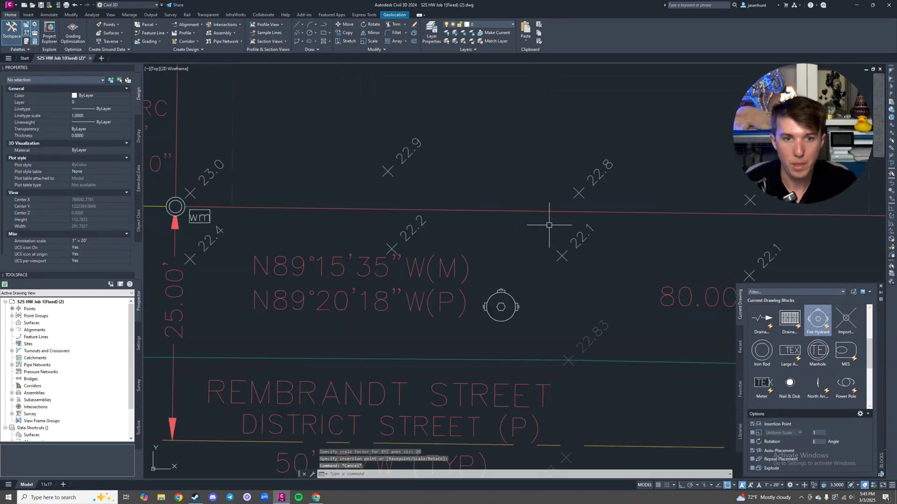
scroll(495, 304, down, 1)
key(Escape)
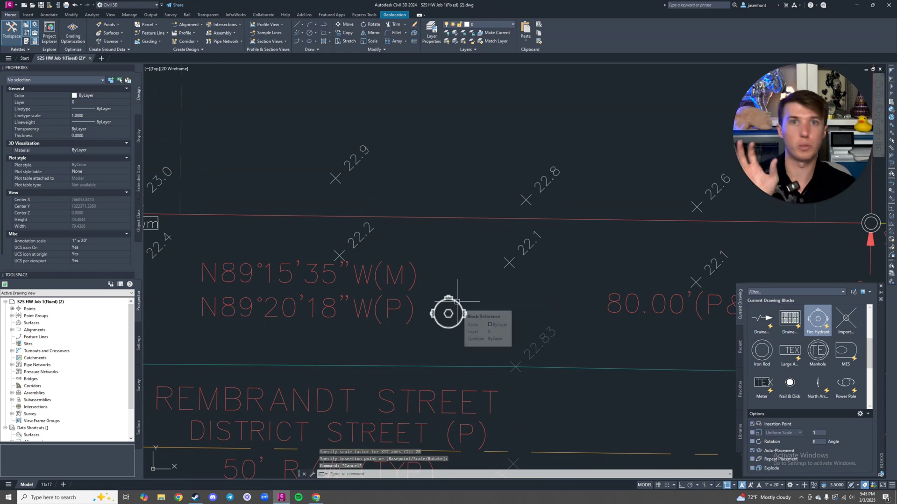
- Copy the fire hydrant and paste the copy in the empty area south of the Rembrandt Street centerline
click(455, 302)
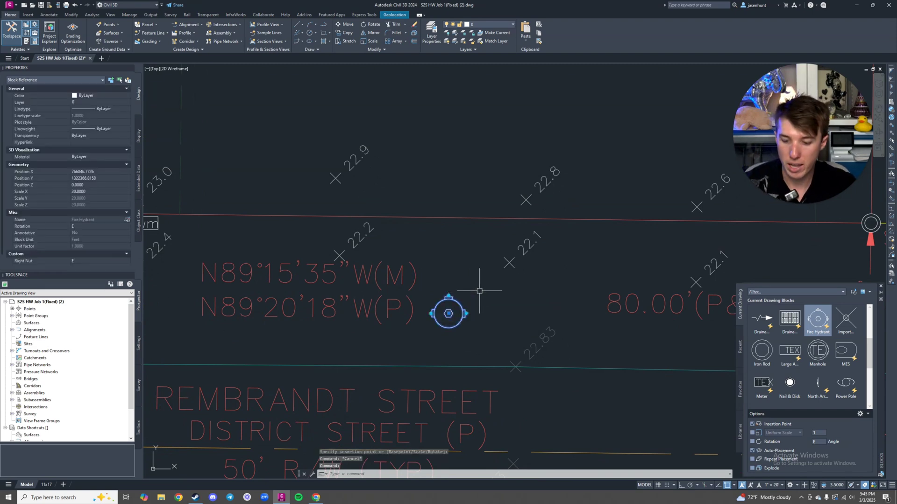
key(ctrl+c)
key(ctrl+v)
scroll(454, 343, down, 4)
middle_drag(453, 342, 414, 315)
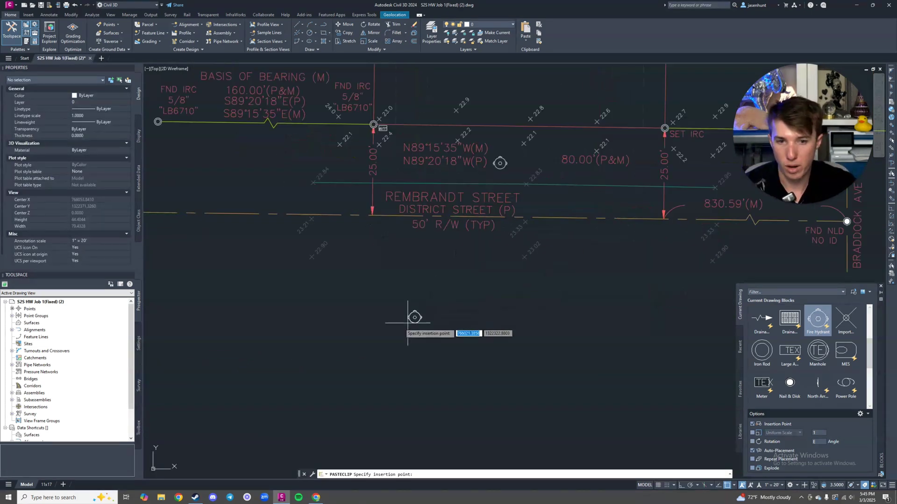
key(Escape)
- Scale the copied fire hydrant by a factor of 1/20 about its center
scroll(421, 308, up, 5)
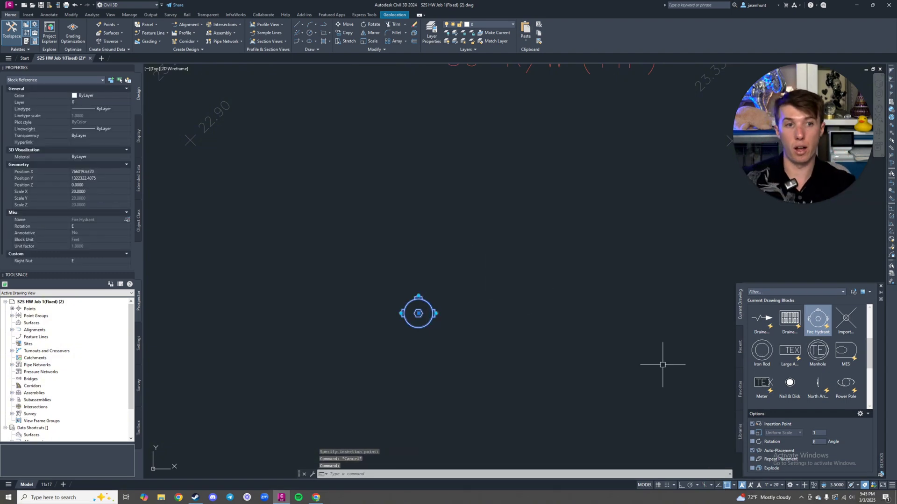
scroll(523, 241, down, 3)
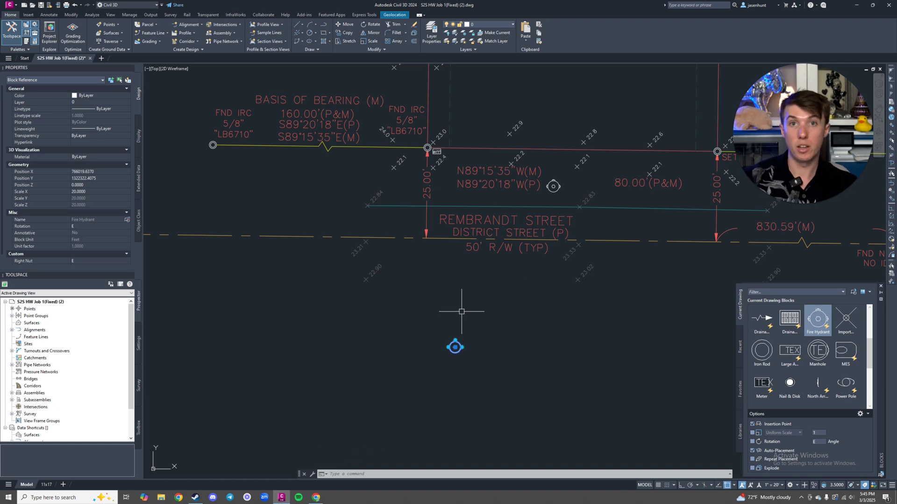
scroll(468, 330, up, 4)
text(sc)
key(Return)
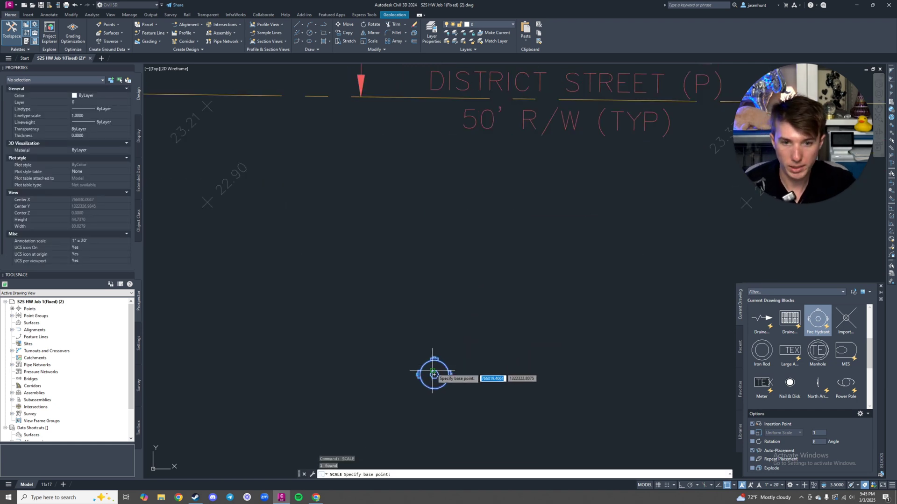
scroll(433, 374, up, 4)
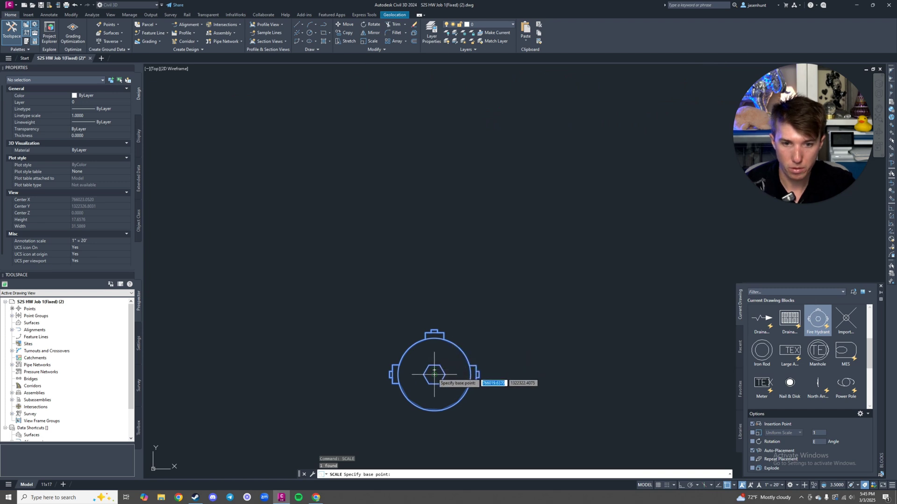
click(433, 374)
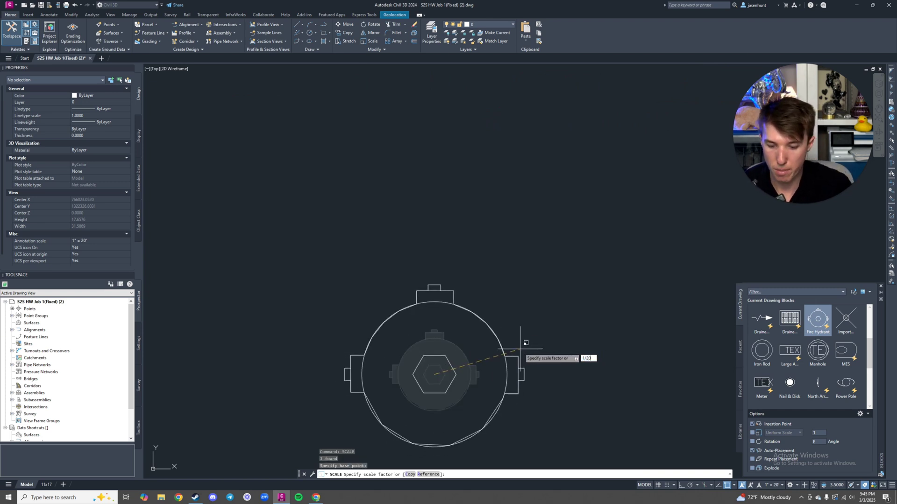
text(1/20)
key(Return)
key(Escape)
scroll(437, 332, up, 4)
click(415, 305)
key(Escape)
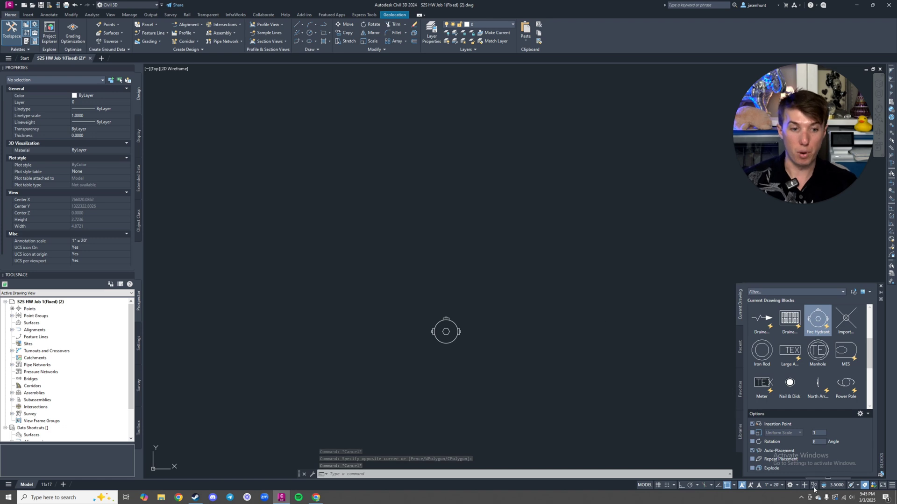
- Check the available annotation scales for the drawing, and switch to the tips presentation in the browser
click(785, 432)
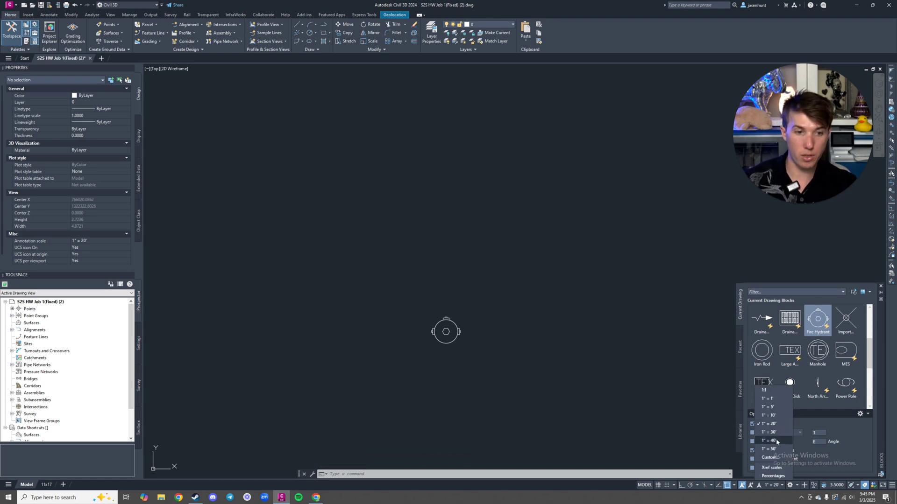
click(675, 379)
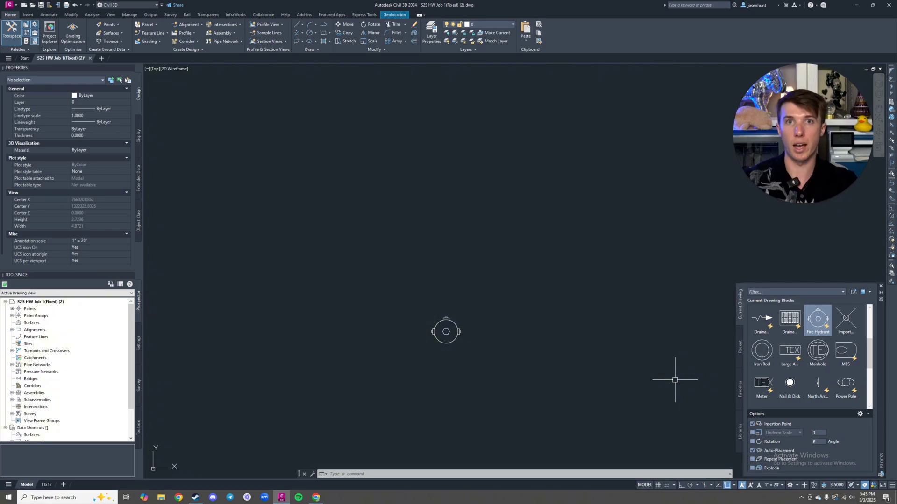
key(alt+Tab)
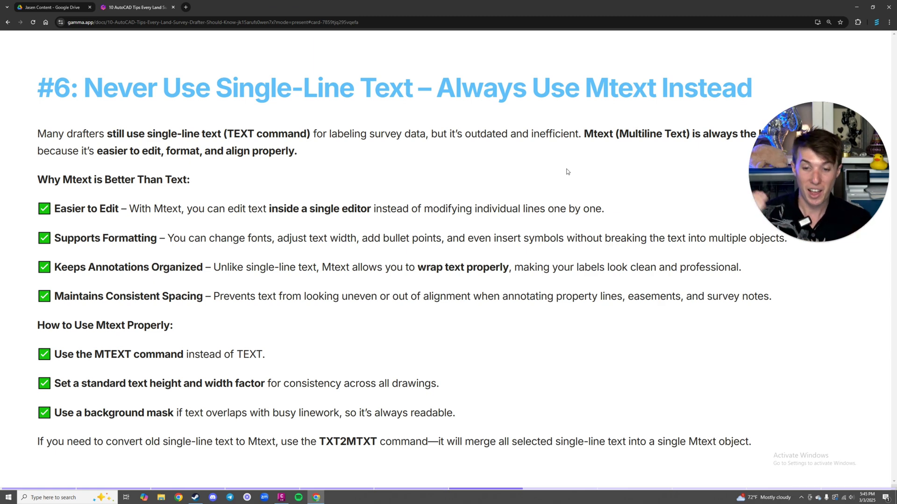
- Switch back to Civil 3D and make !TEXT-GENERAL the current layer
click(283, 493)
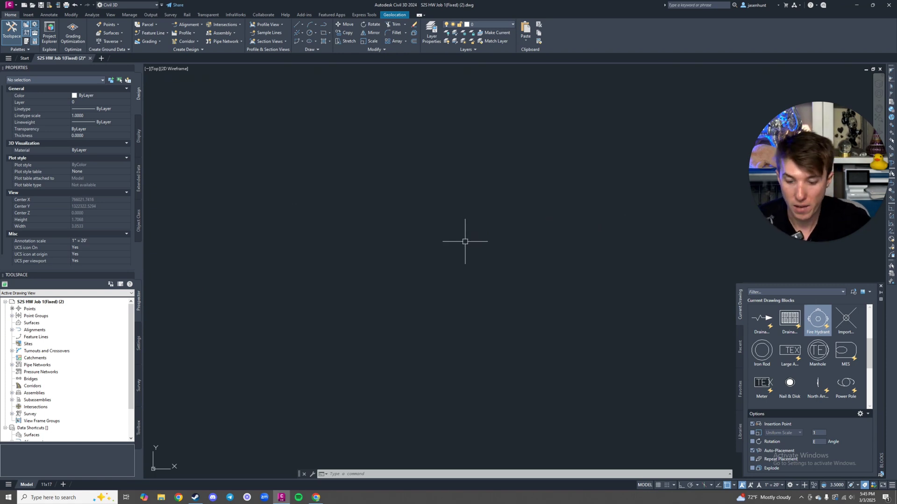
click(495, 24)
click(490, 72)
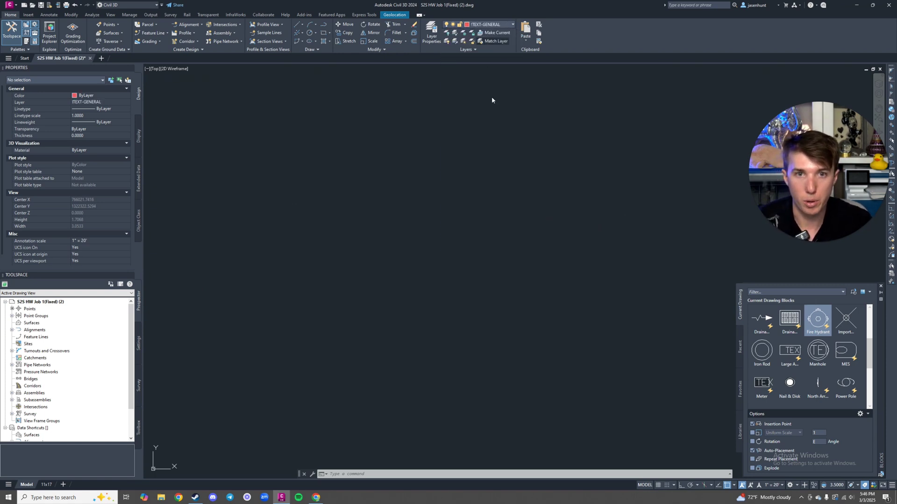
- Try to place single-line text reading "text sample" in the empty area just east of the copied fire hydrant
click(455, 231)
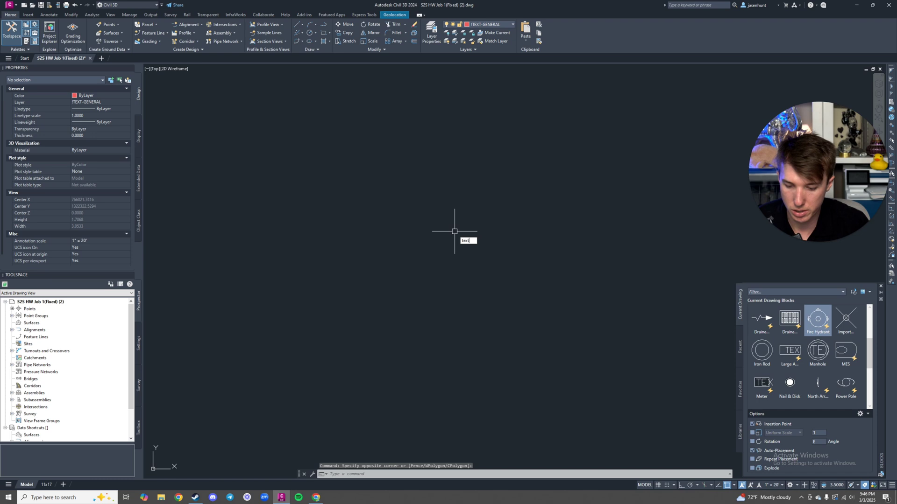
text(text)
key(Return)
click(416, 230)
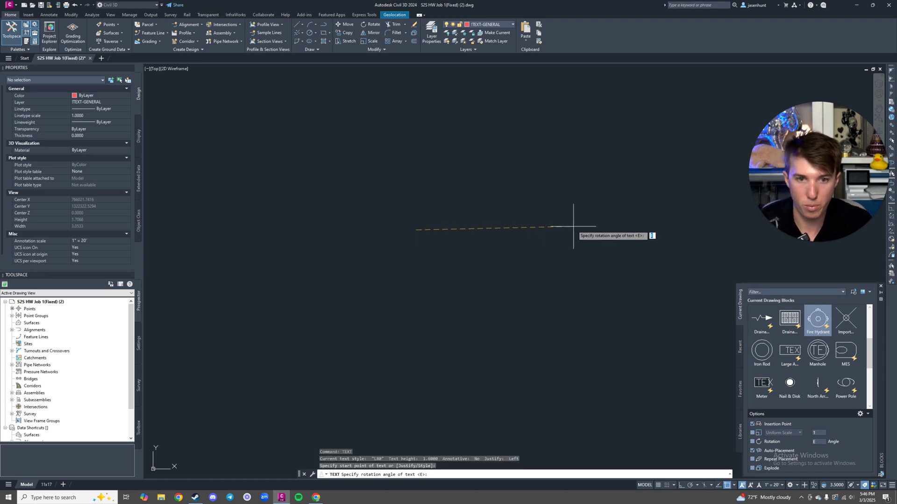
scroll(497, 227, down, 8)
scroll(559, 220, down, 4)
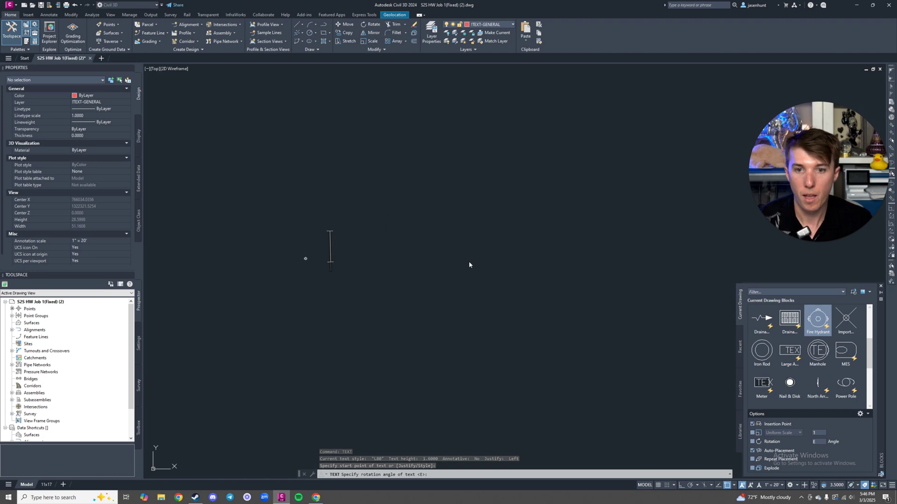
key(Return)
text(te)
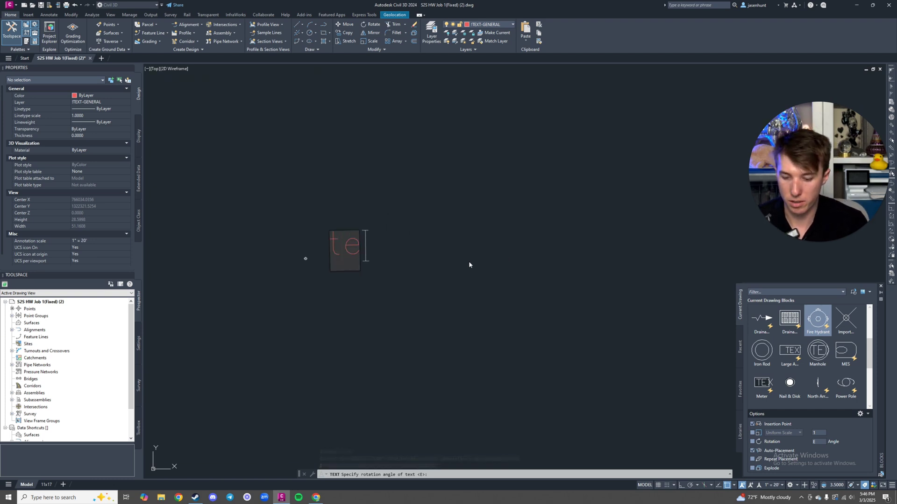
text(xt sample)
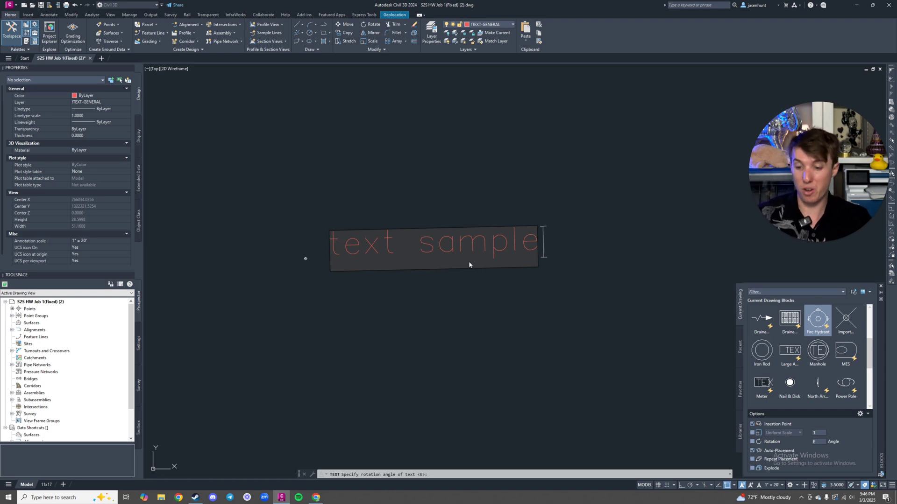
key(Escape)
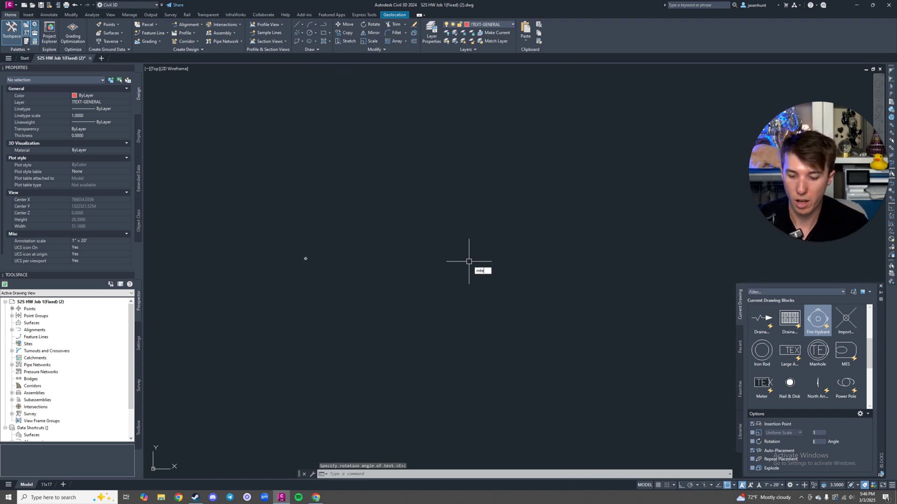
key(Escape)
- Place multiline text reading "this is an mtext box" just east of the copied fire hydrant, and enlarge its text frame in both directions
text(mtext)
key(Return)
click(382, 229)
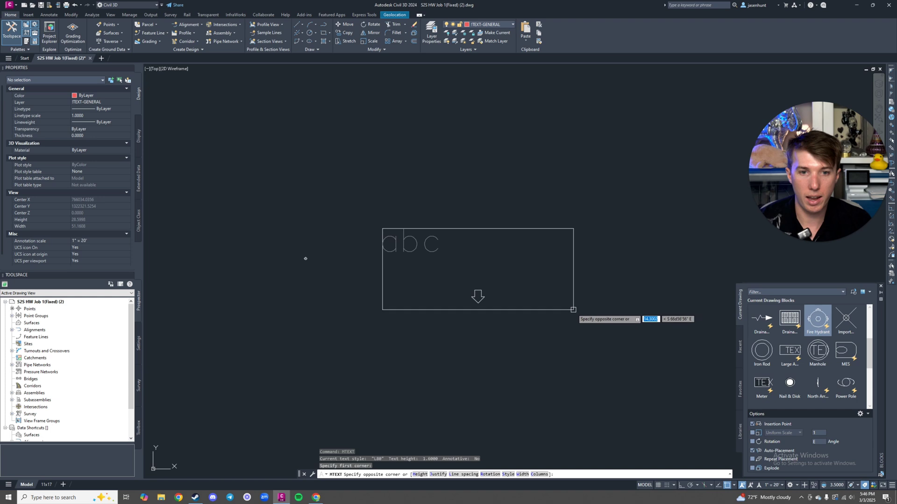
middle_drag(568, 322, 513, 307)
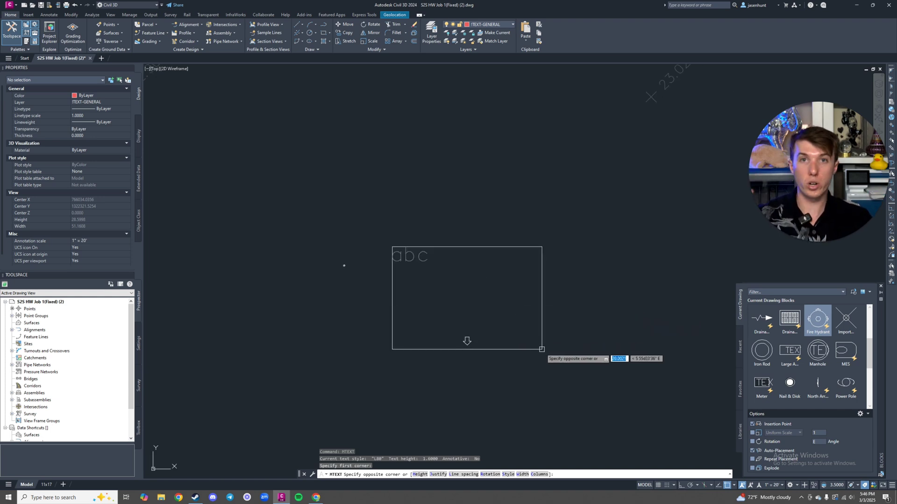
click(541, 349)
text(th)
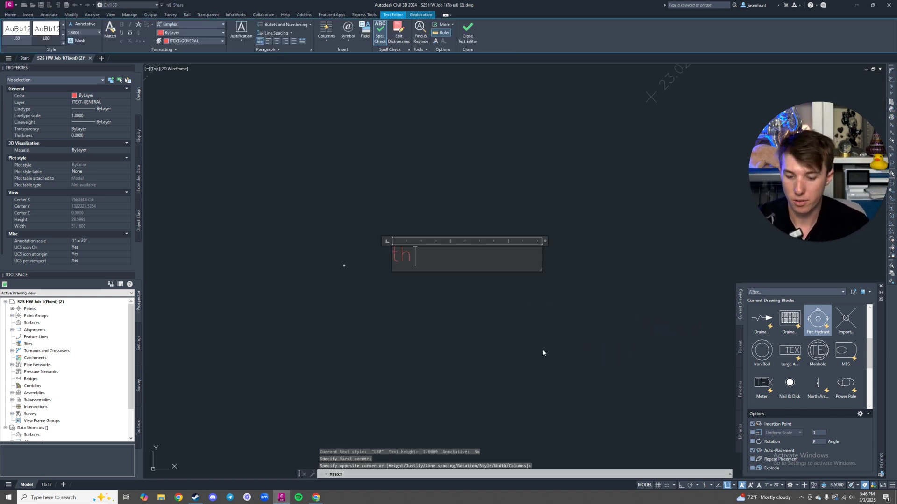
text(is is an mtext box)
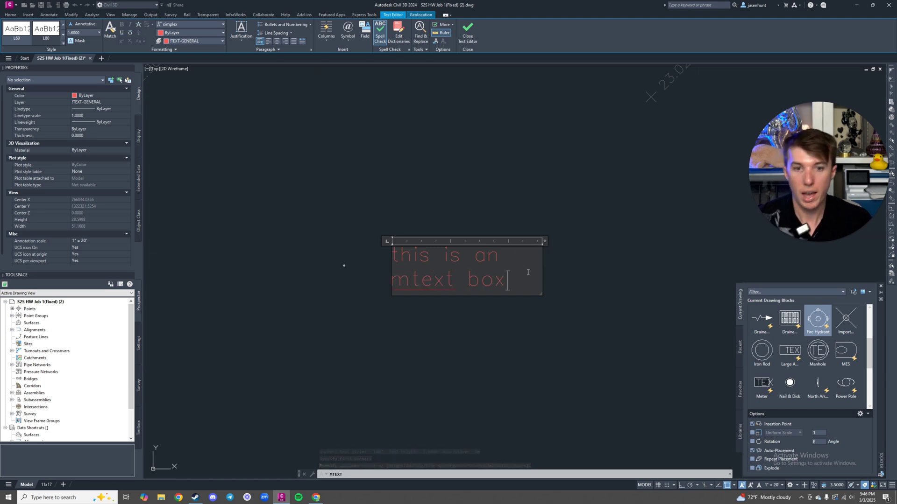
drag(541, 296, 592, 365)
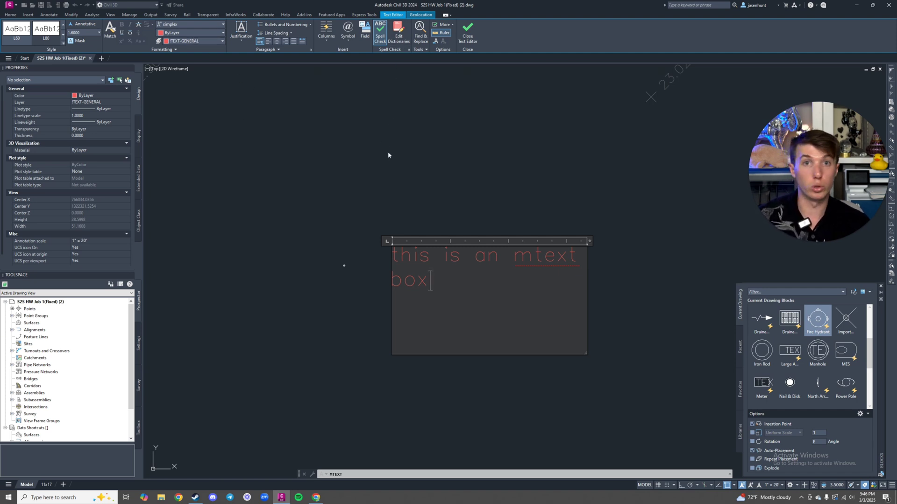
click(478, 203)
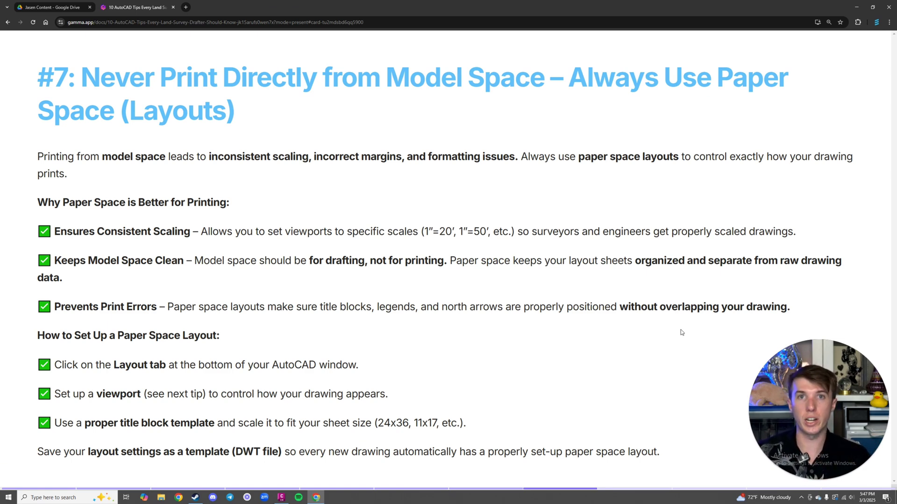
- Switch back to Civil 3D and examine Lot 19 and the surrounding subdivision block in model space
click(281, 497)
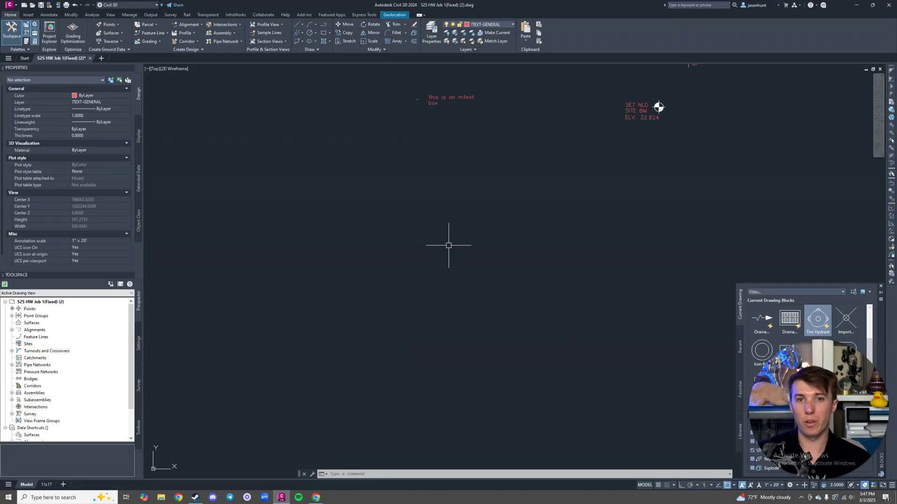
scroll(456, 226, down, 3)
scroll(437, 240, up, 2)
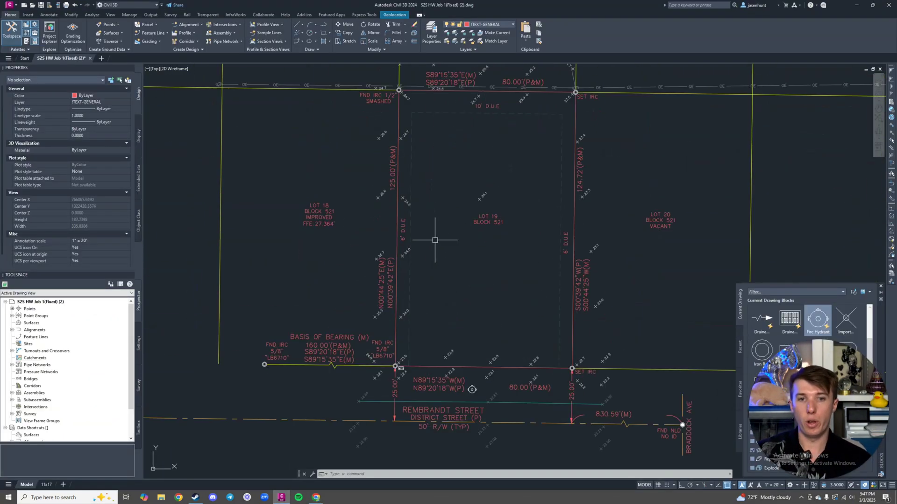
scroll(439, 241, down, 2)
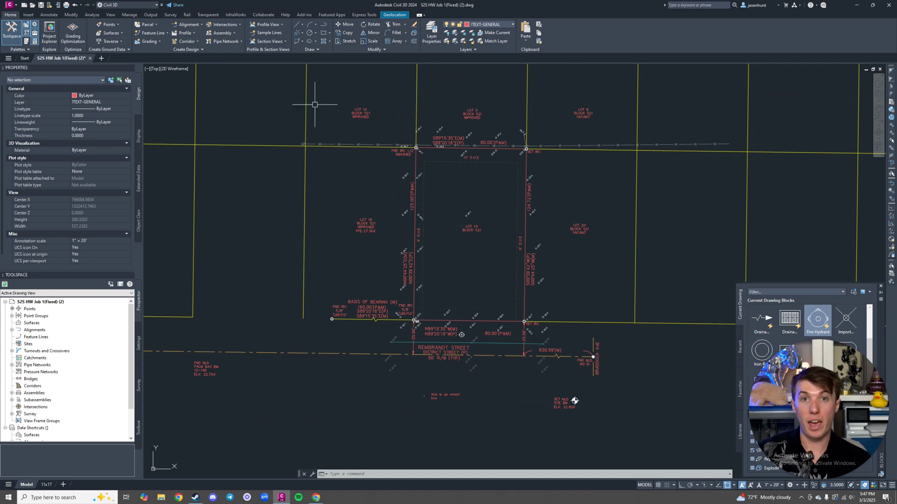
click(252, 106)
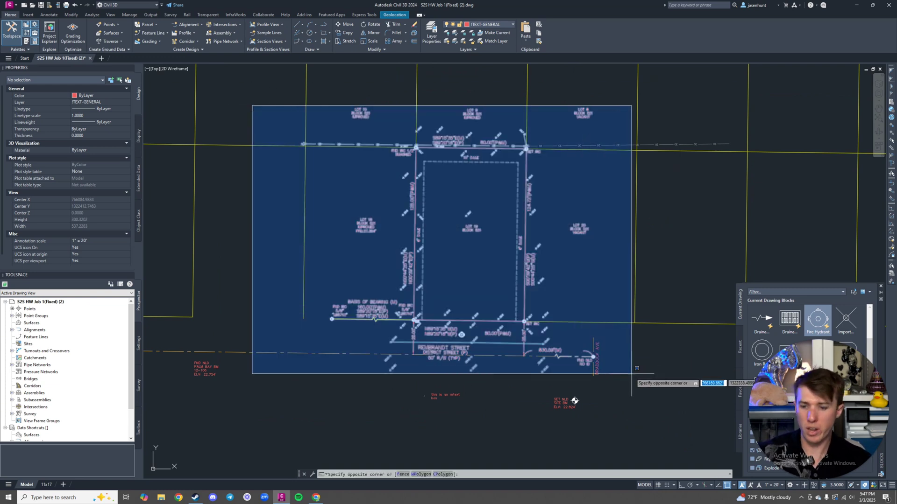
key(Escape)
scroll(571, 361, down, 5)
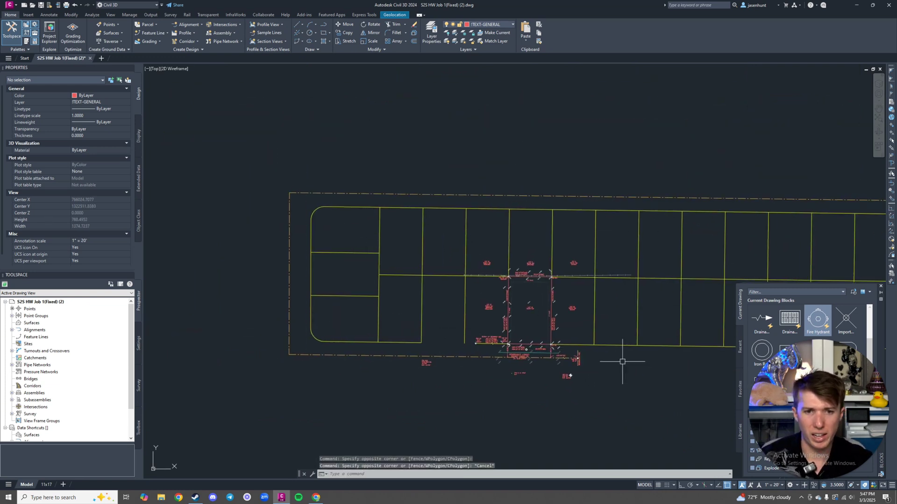
middle_drag(559, 335, 495, 305)
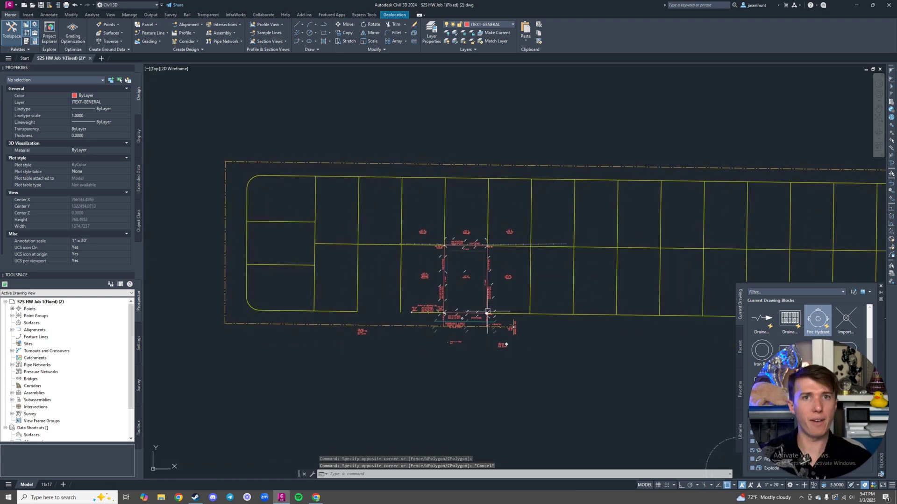
scroll(488, 322, up, 2)
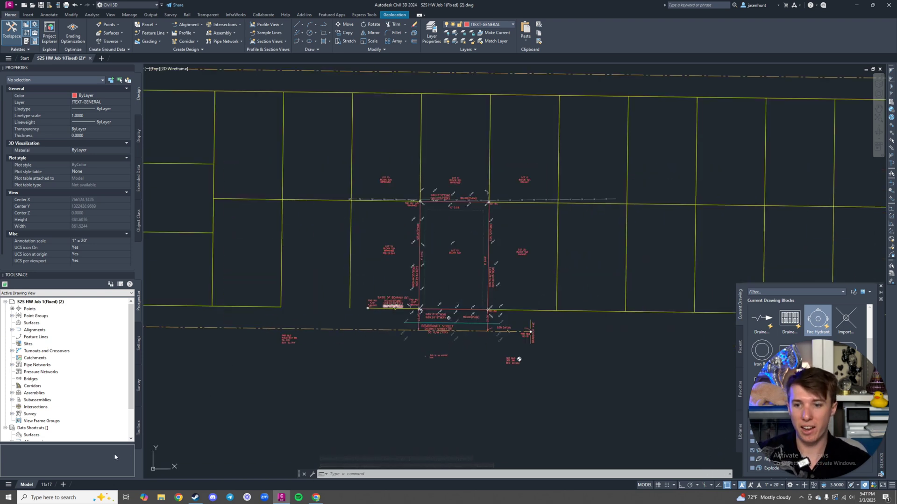
- Open the 11x17 layout and examine its heading, plan viewport and notes as an alternative to printing from model space
click(45, 486)
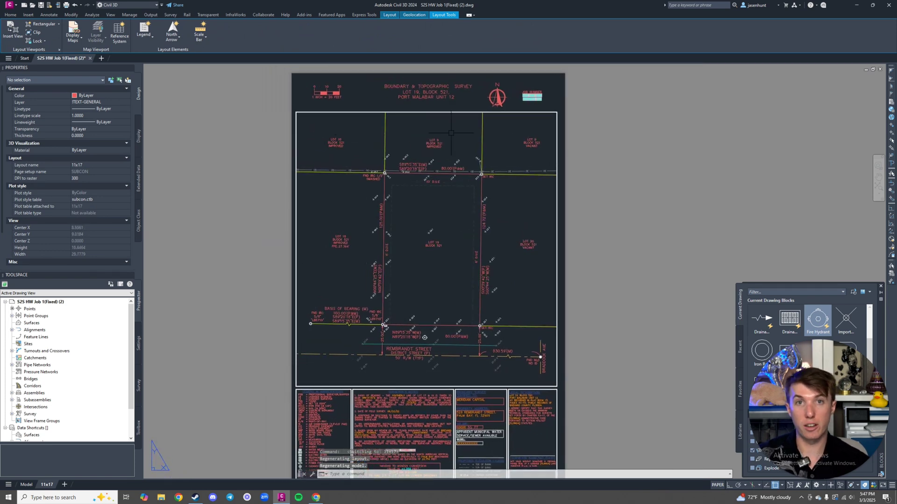
scroll(450, 133, down, 2)
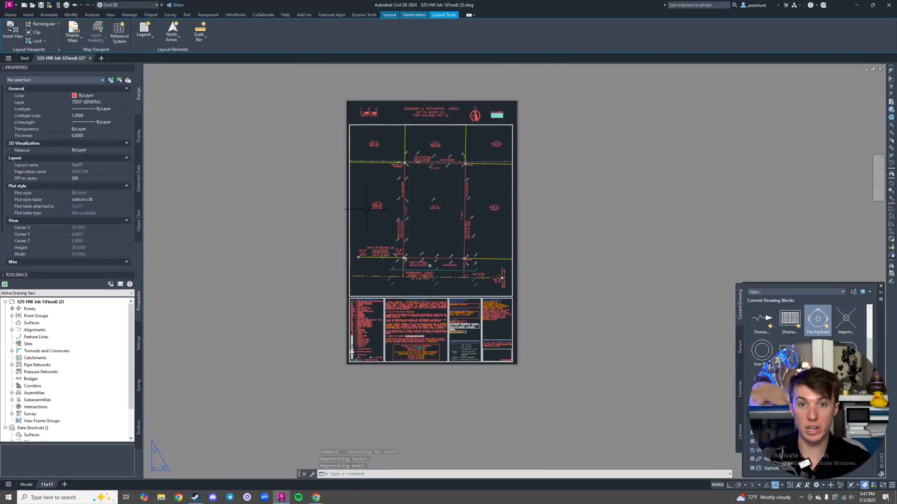
scroll(365, 209, up, 2)
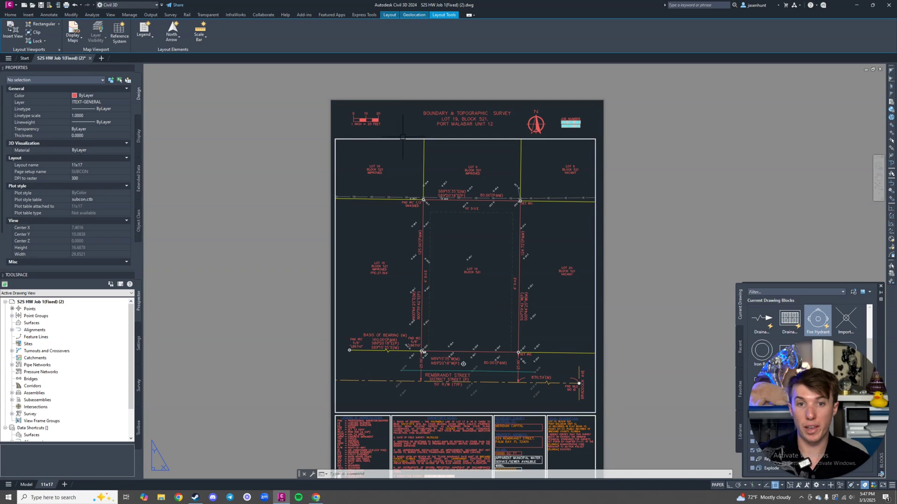
middle_drag(416, 200, 391, 156)
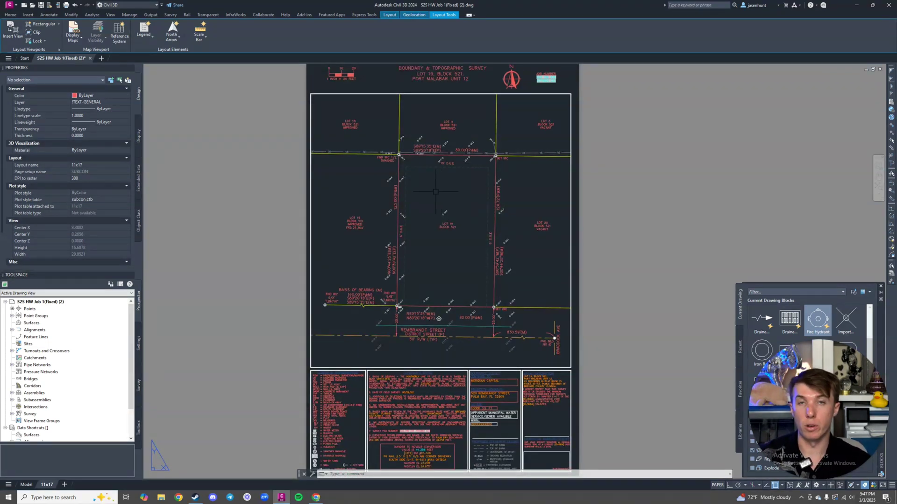
middle_drag(435, 192, 430, 157)
scroll(403, 237, down, 2)
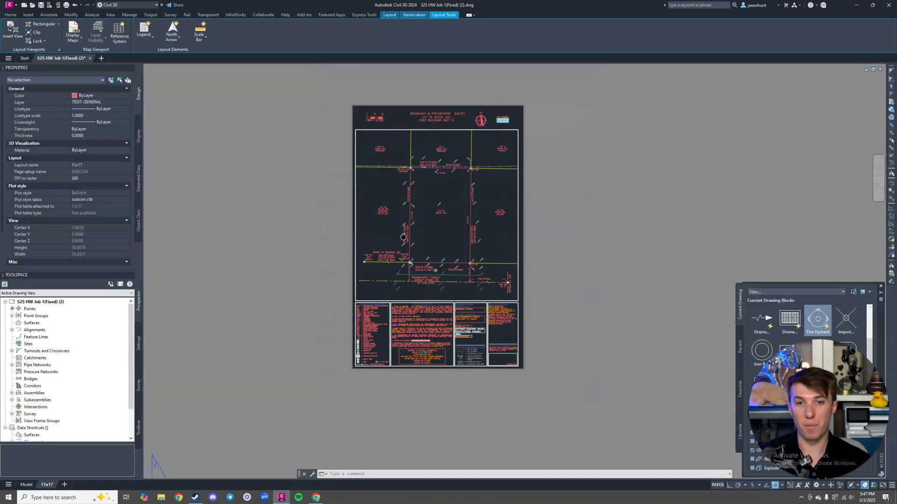
middle_drag(403, 237, 405, 264)
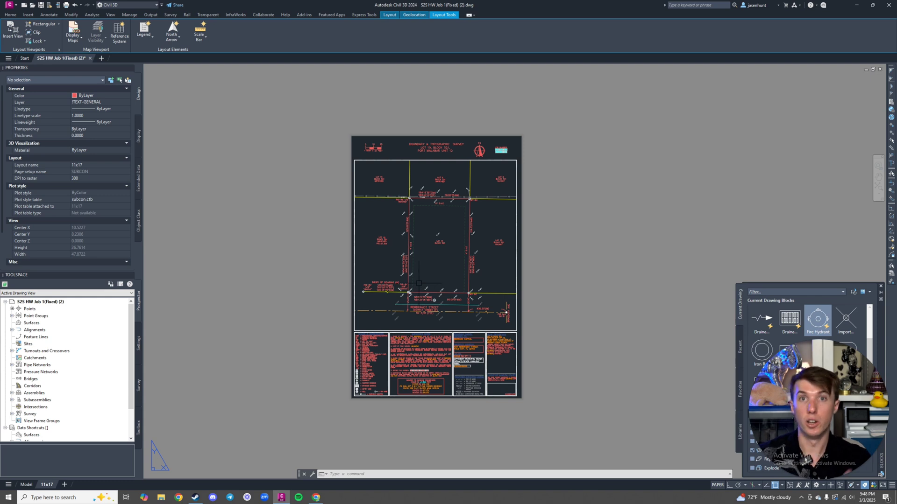
scroll(440, 135, up, 4)
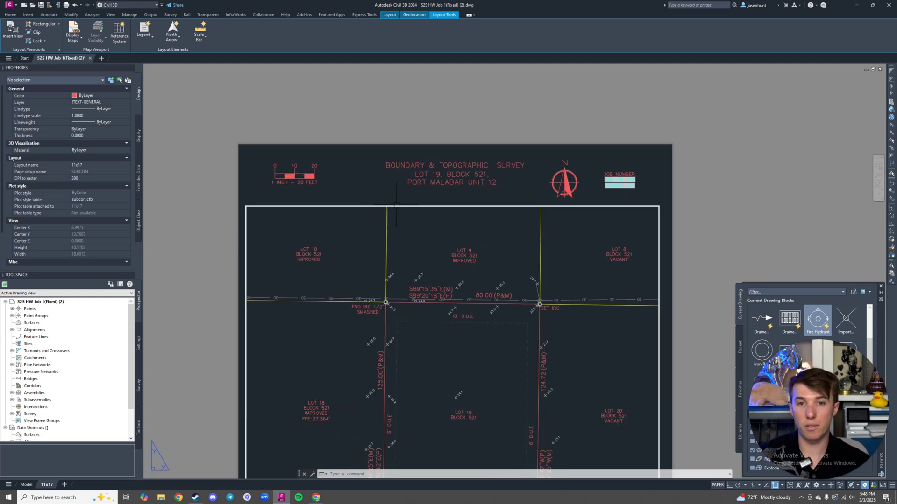
scroll(470, 167, down, 2)
scroll(470, 167, down, 5)
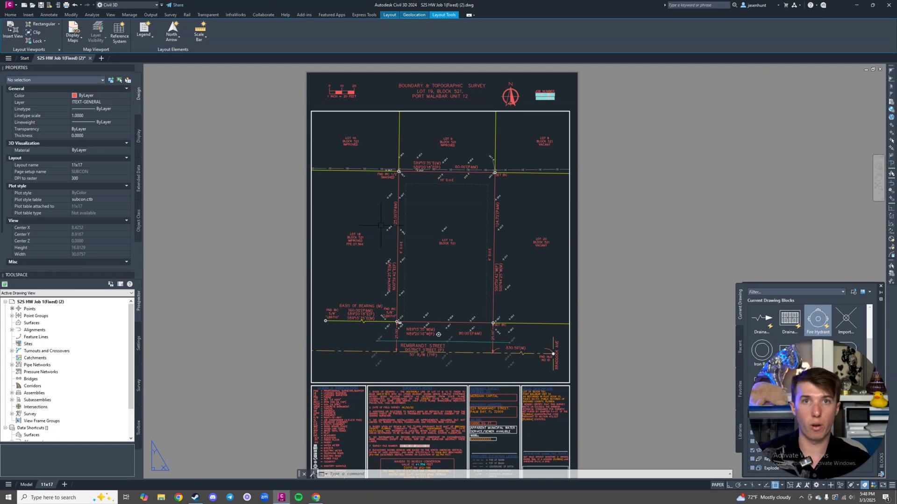
scroll(381, 225, up, 3)
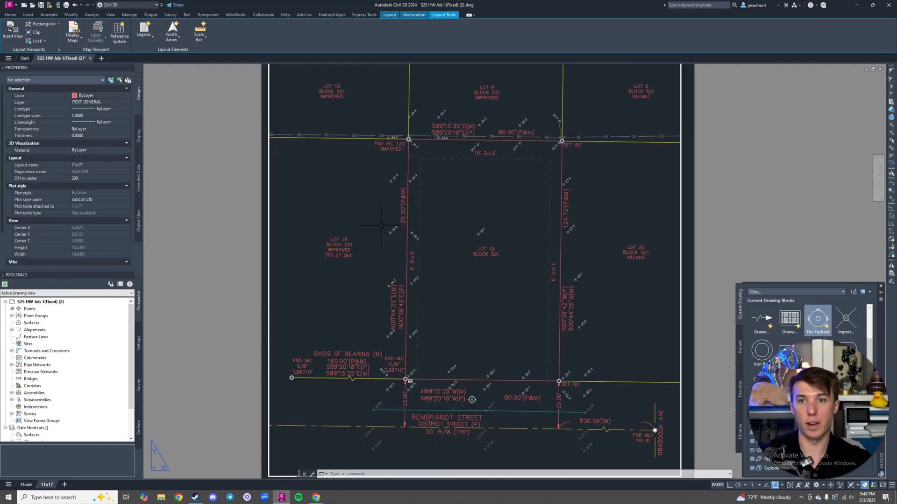
scroll(357, 280, down, 3)
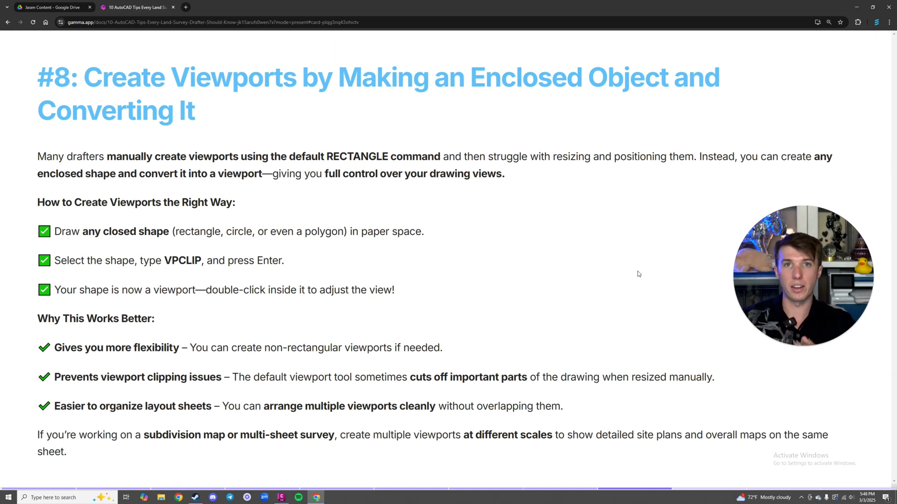
- Minimize the presentation browser to return to the 11x17 layout in Civil 3D
click(856, 7)
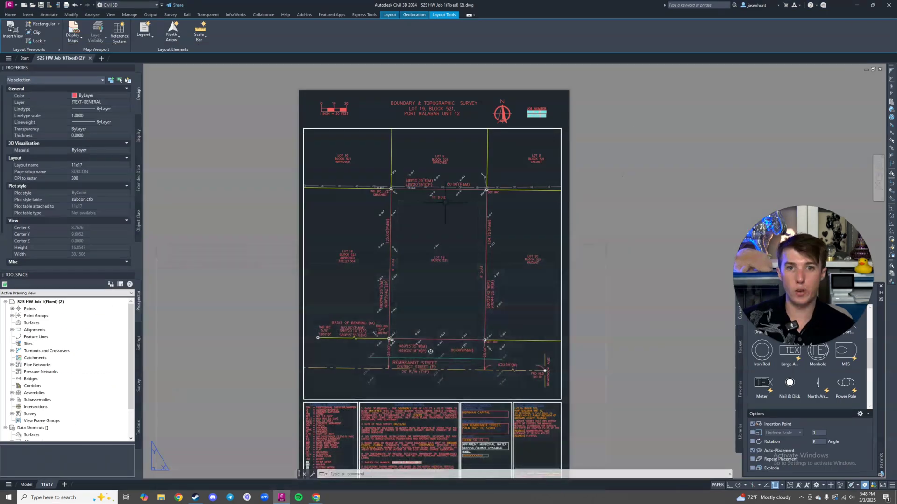
- Erase the existing plan viewport from the 11x17 layout
click(332, 117)
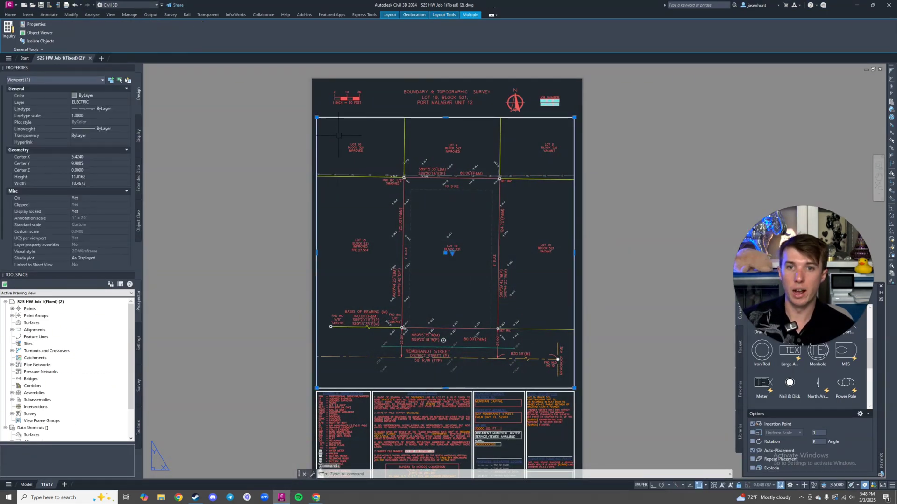
click(26, 484)
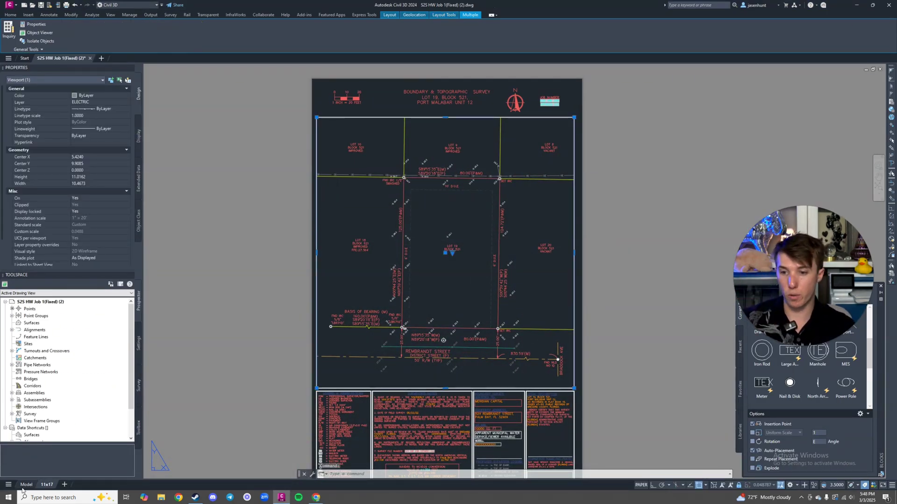
click(46, 484)
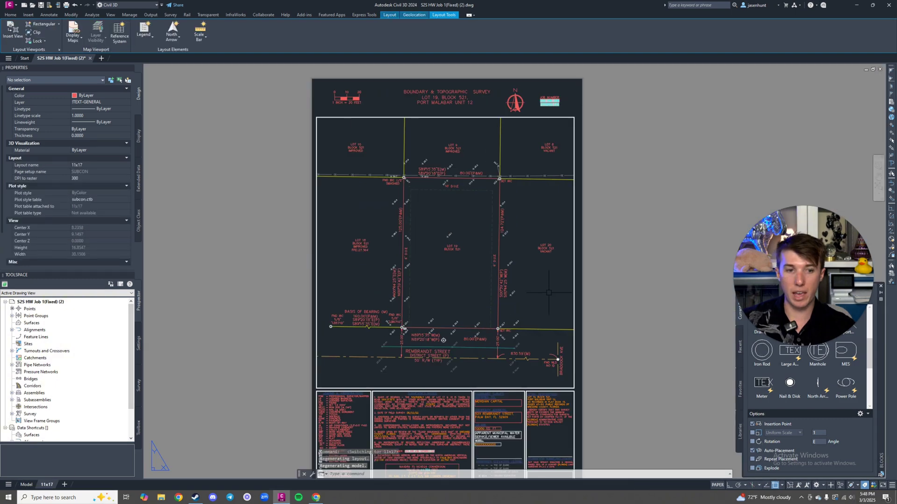
click(317, 233)
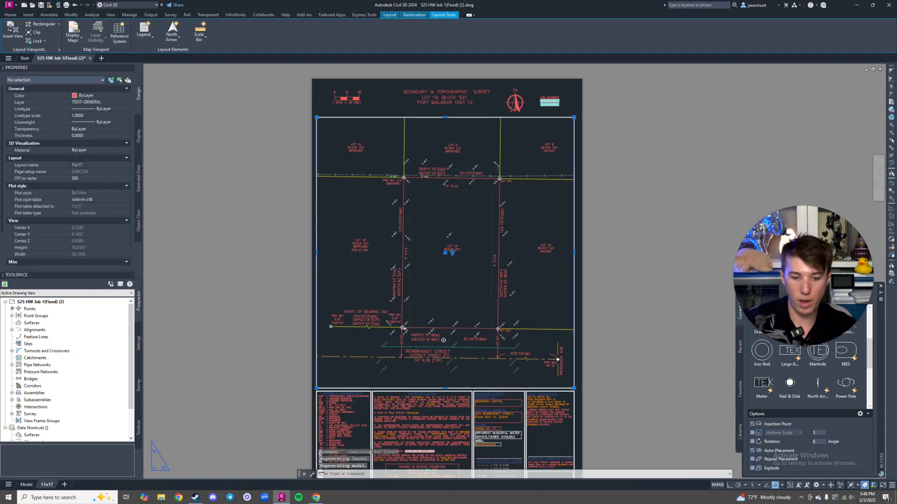
key(Delete)
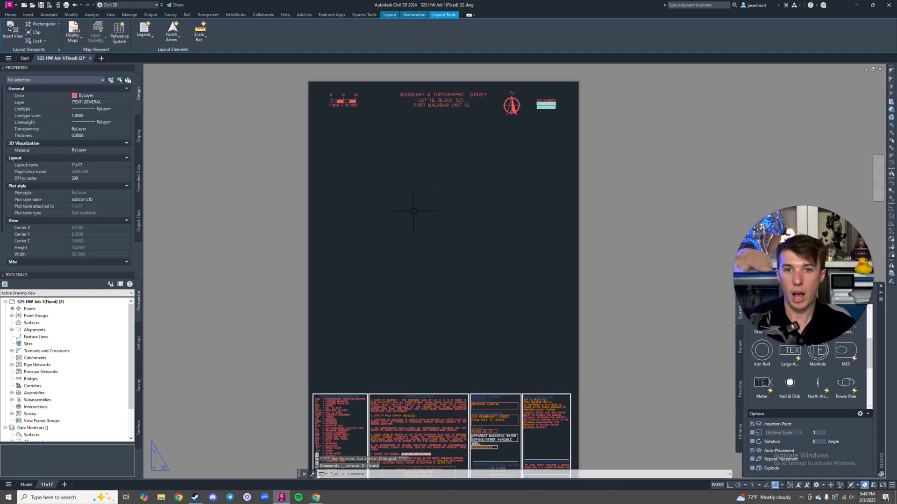
click(10, 15)
click(493, 24)
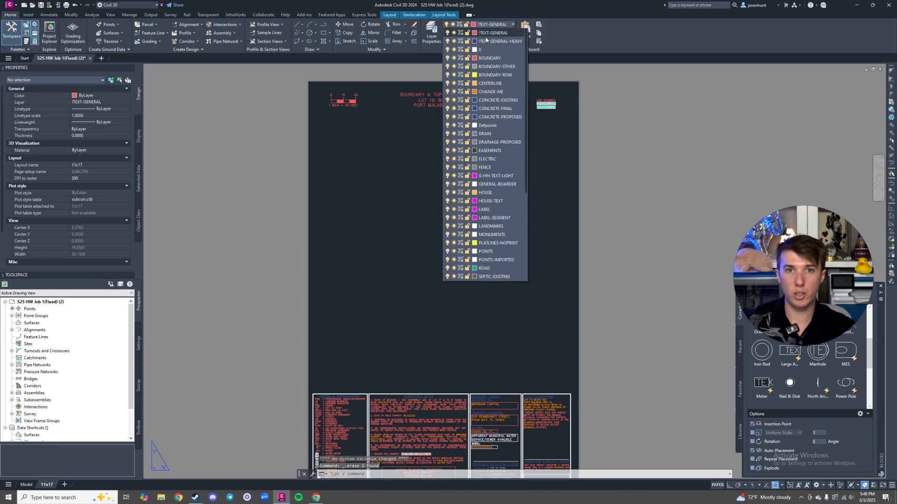
click(444, 14)
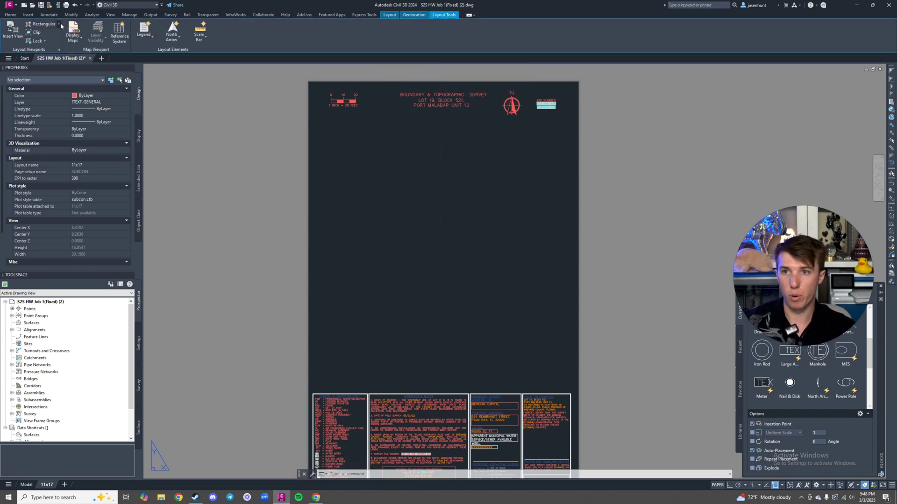
click(59, 24)
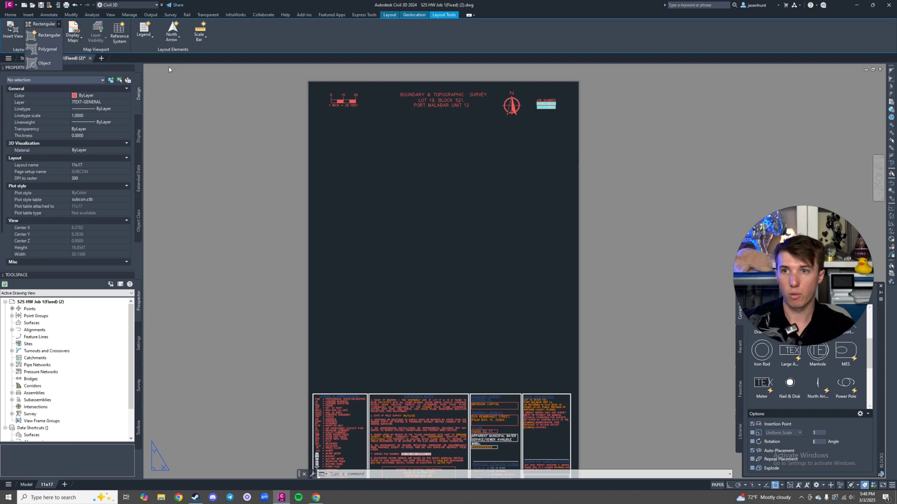
- Make the VIEWPORT layer current and draw a rectangle filling the blank sheet area between the survey heading and the notes
click(9, 15)
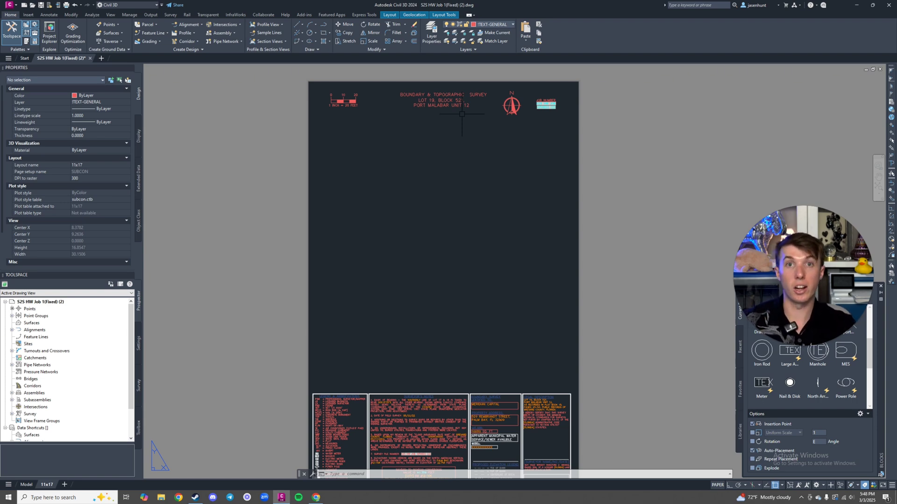
click(505, 24)
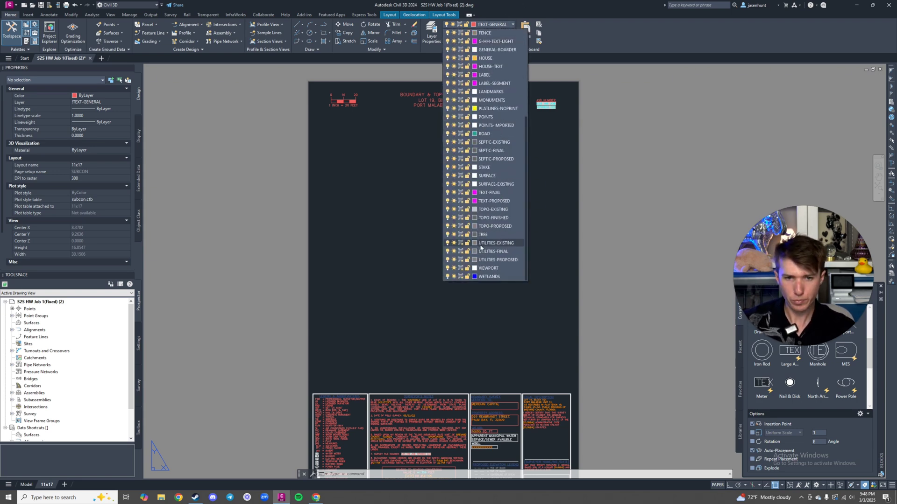
click(488, 268)
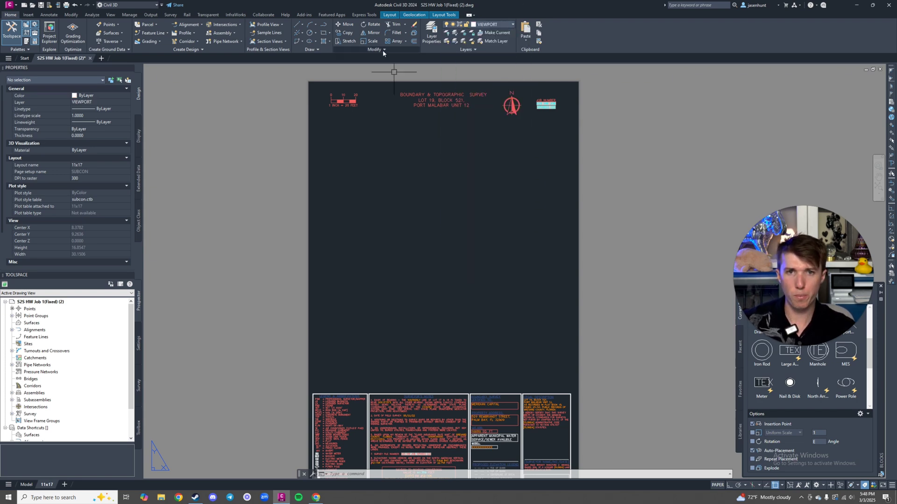
click(322, 33)
click(316, 119)
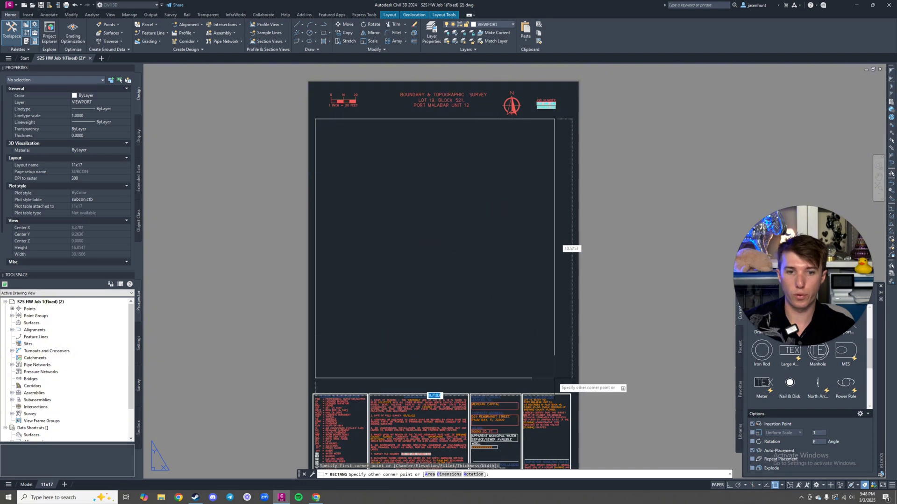
click(565, 390)
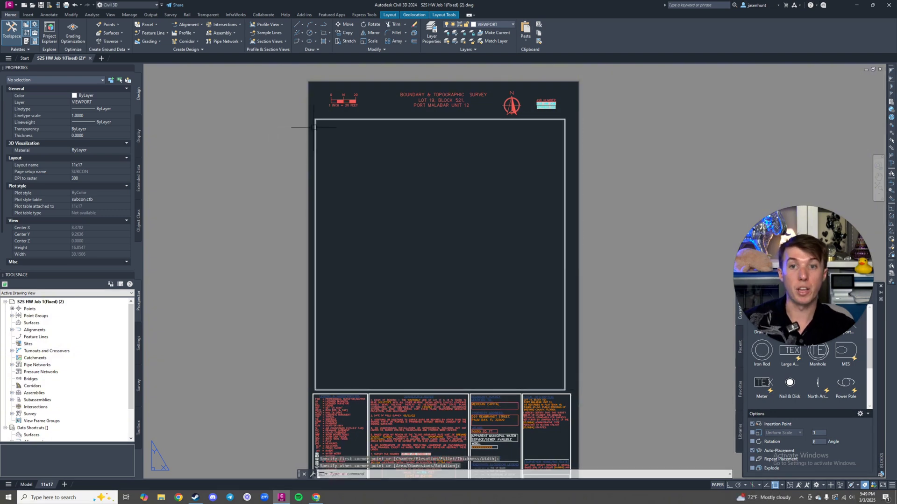
- Convert the drawn rectangle into a layout viewport using the Object viewport option
click(390, 14)
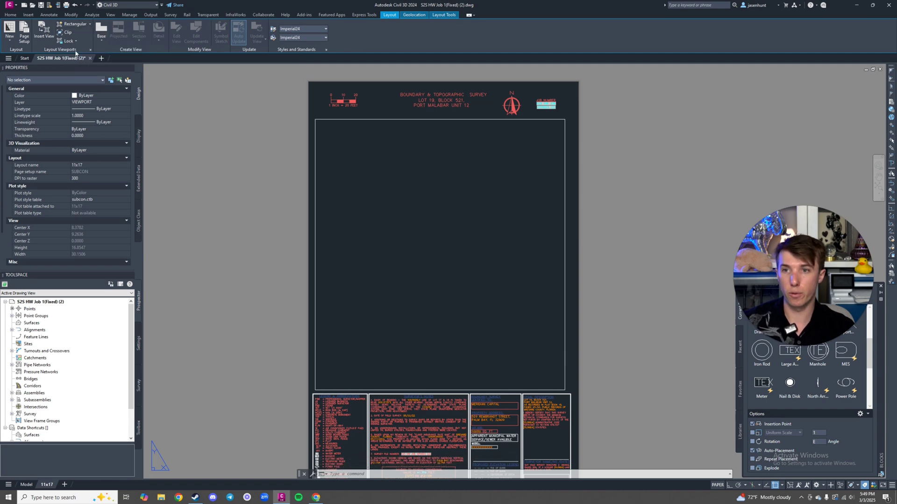
click(89, 26)
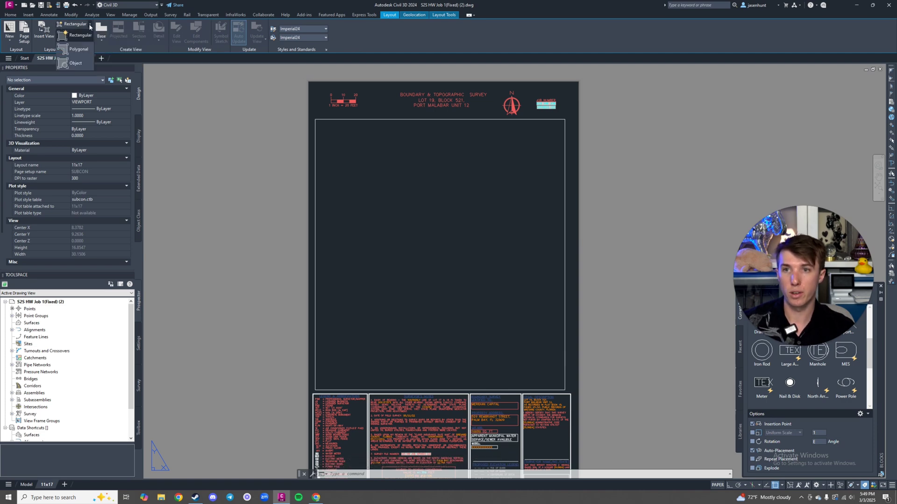
click(76, 63)
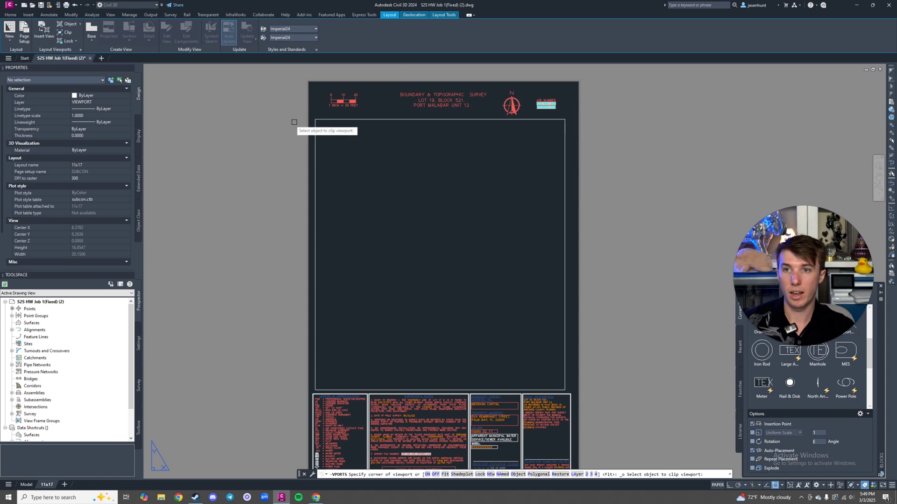
click(314, 142)
- Frame Lot 19 inside the new viewport, set the viewport scale to 1" = 20', and lock the viewport
double_click(441, 217)
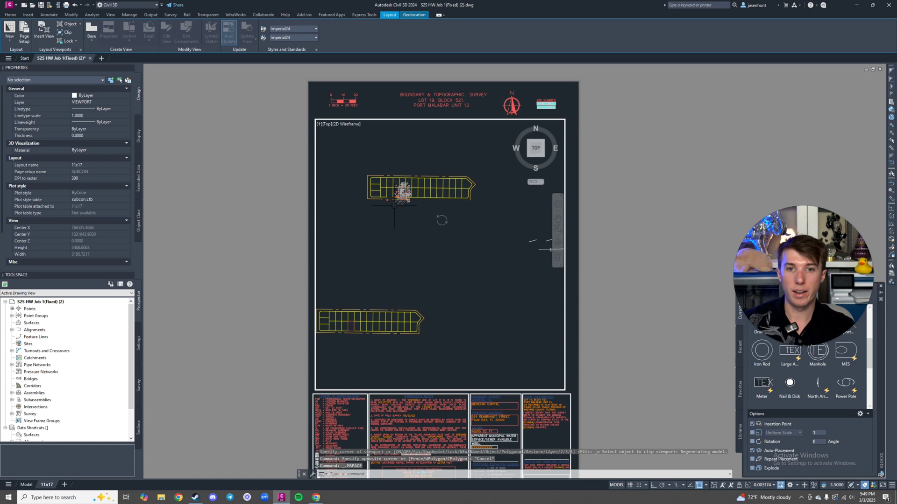
scroll(434, 215, up, 6)
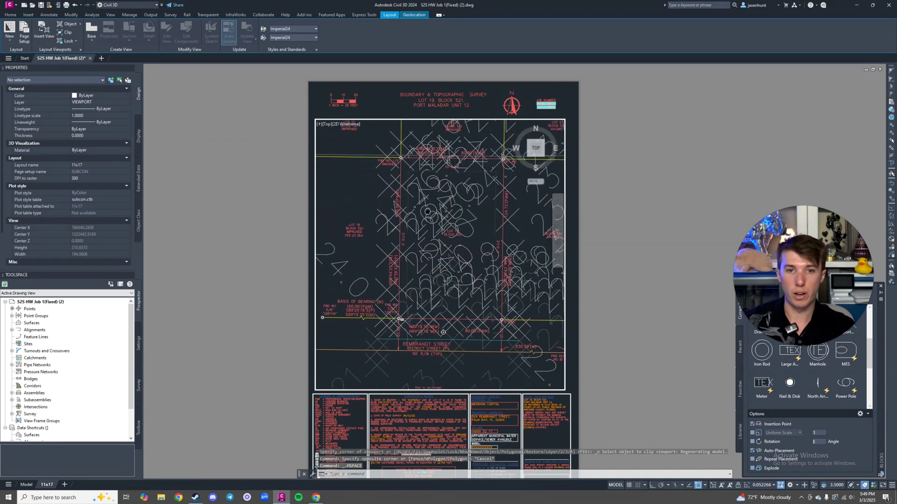
click(764, 486)
click(765, 424)
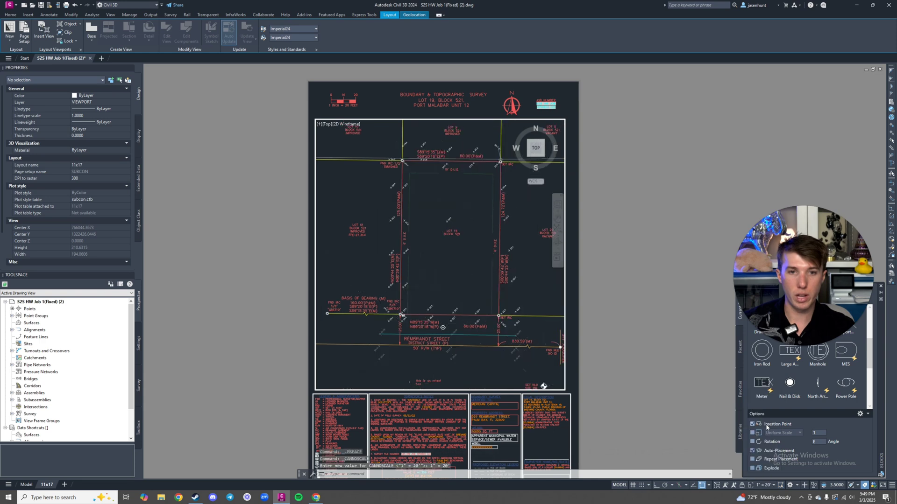
click(742, 486)
middle_drag(519, 310, 526, 279)
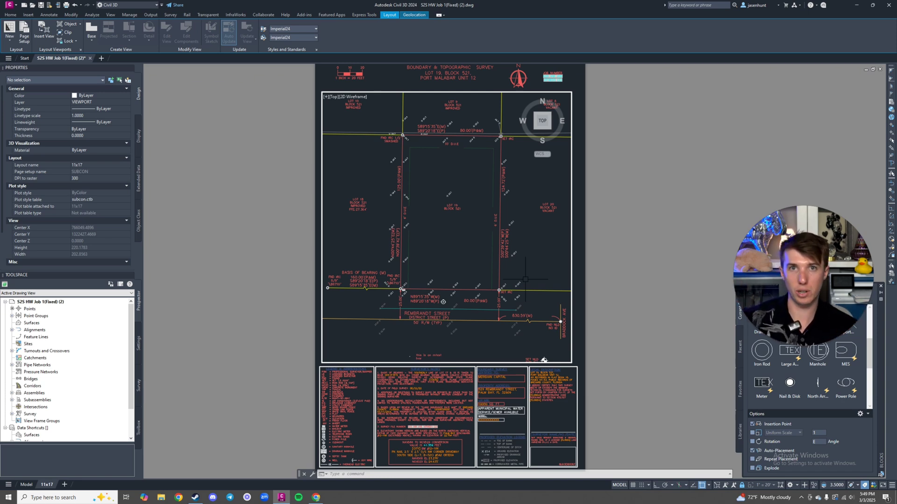
- Switch to the Chrome presentation to read tip #9 on embedding objects instead of using Xrefs
click(316, 497)
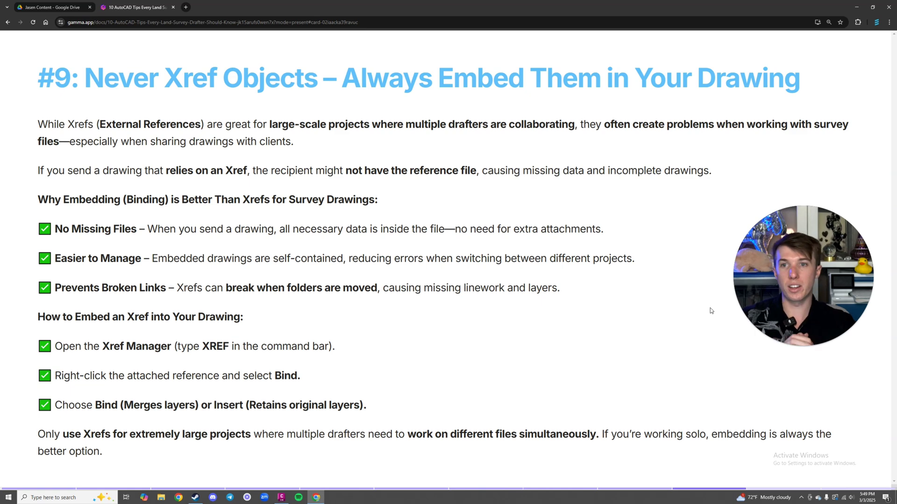
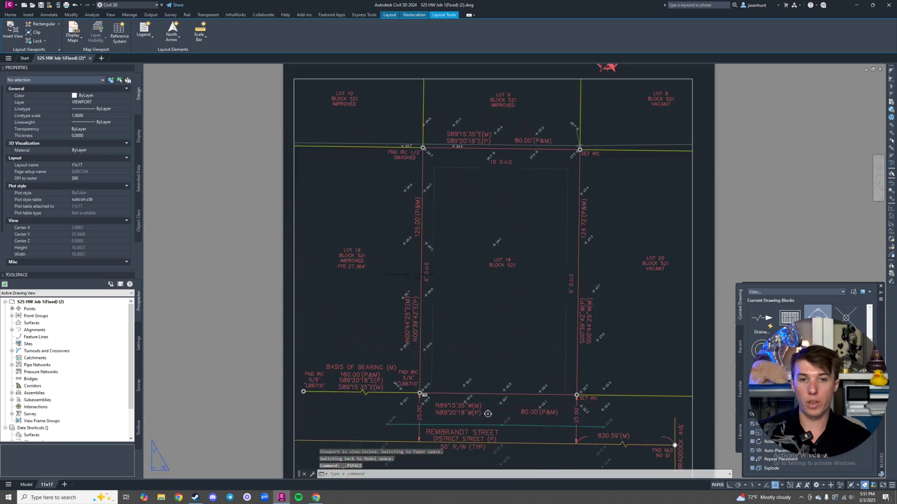
- Start the Plot command for the 11x17 layout and set the plot style table to None
scroll(402, 285, down, 4)
scroll(383, 266, up, 3)
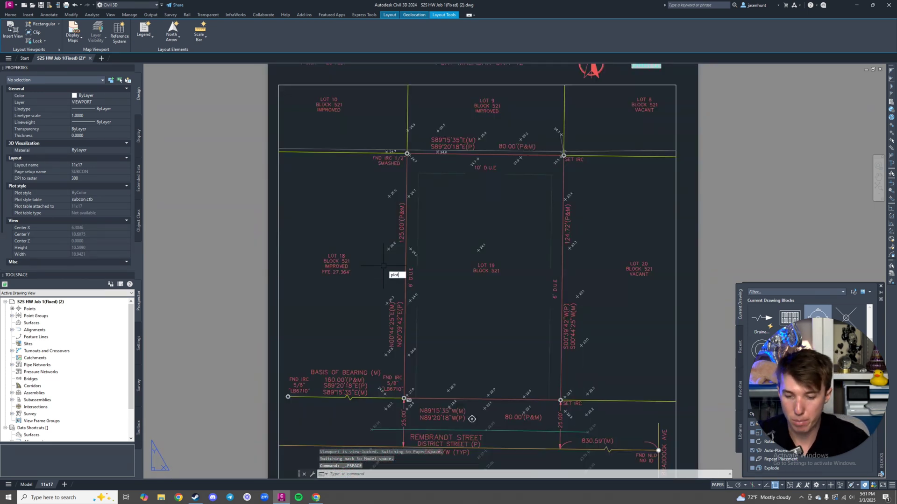
text(plot)
key(Return)
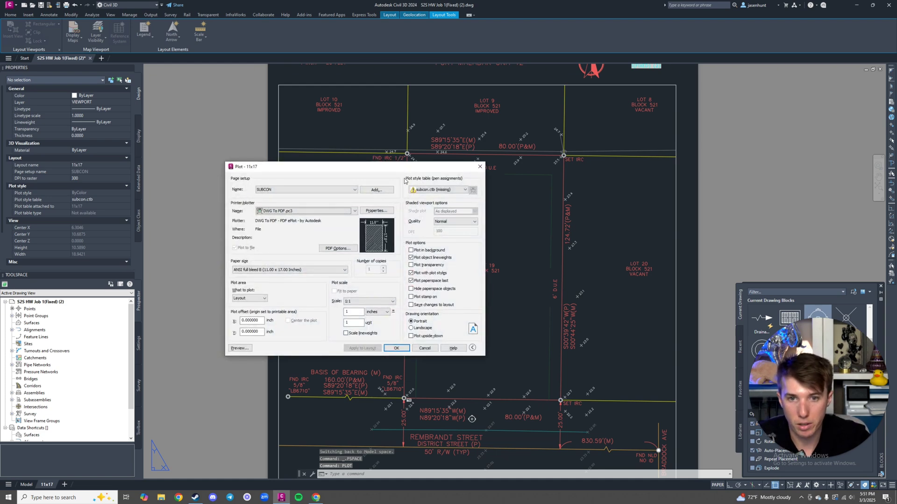
click(426, 192)
click(422, 197)
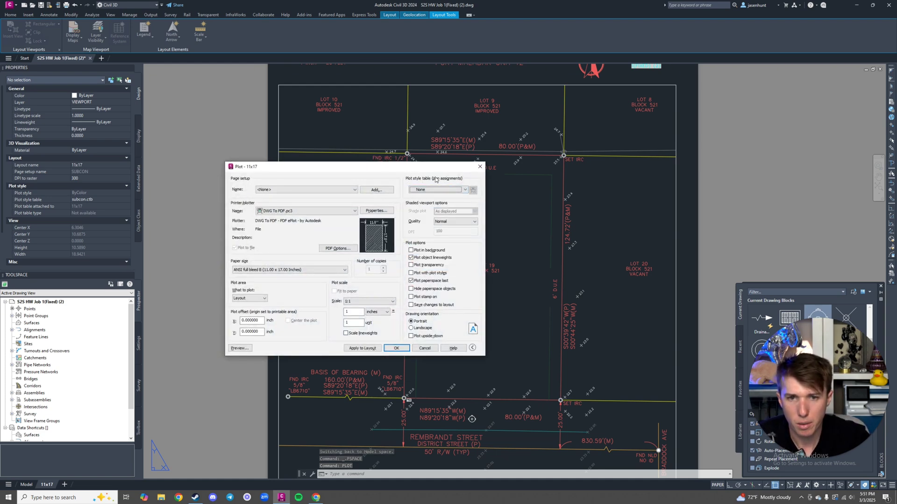
click(437, 191)
click(438, 190)
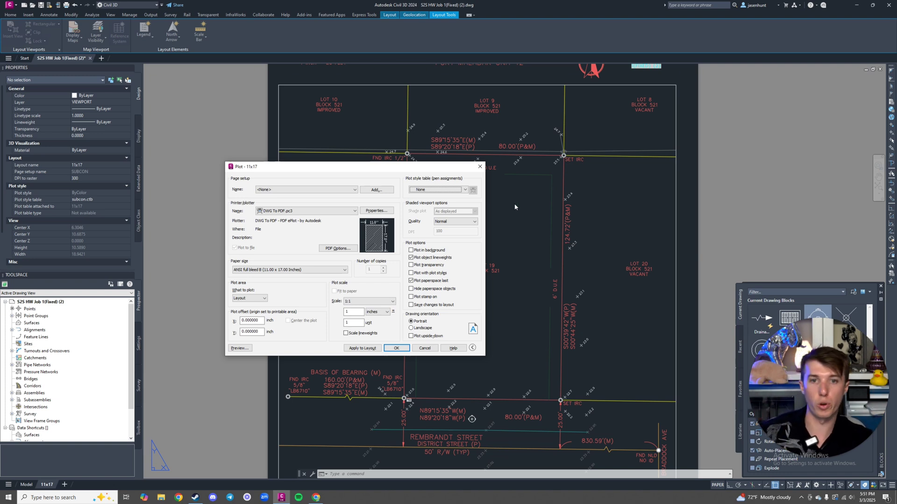
- Preview the 11x17 plot, examine the line colours around Lot 19, and close the plot setup without printing
drag(433, 170, 354, 169)
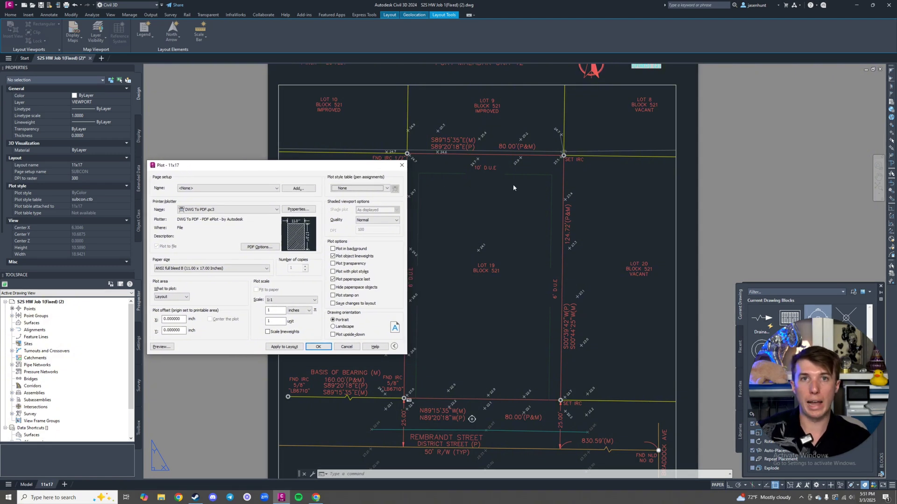
key(Escape)
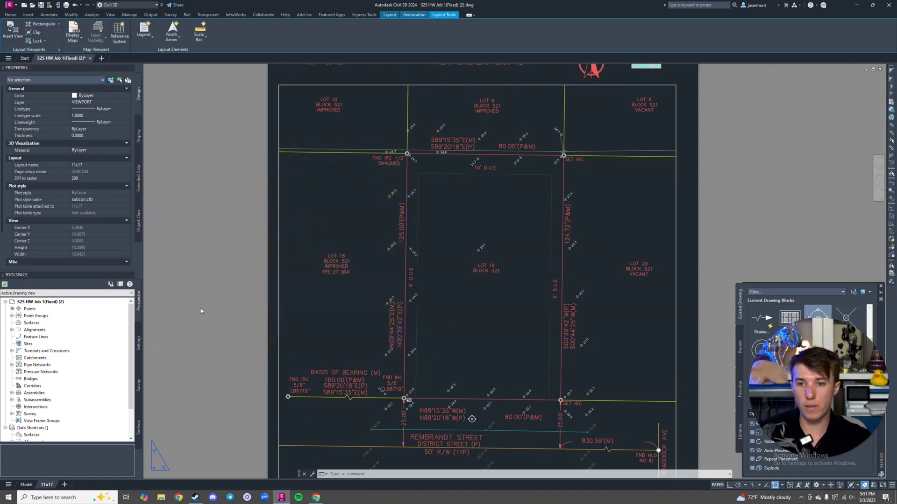
scroll(493, 137, up, 5)
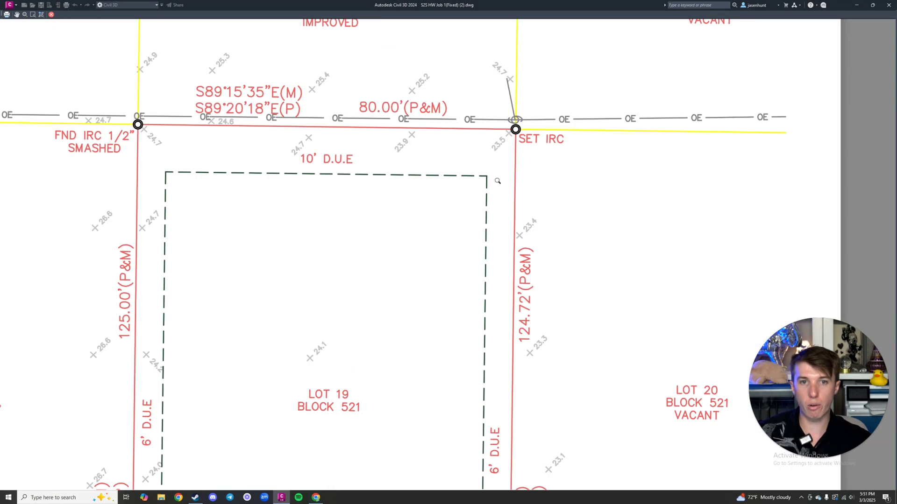
scroll(497, 181, down, 5)
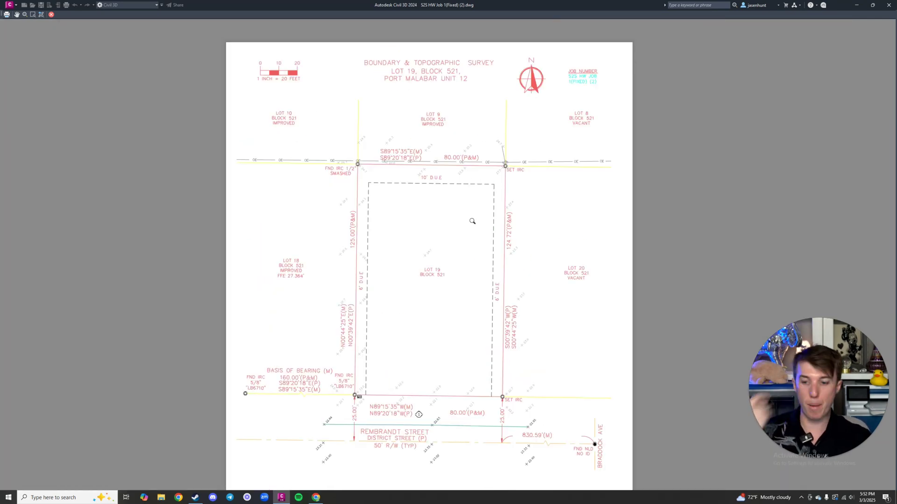
key(Escape)
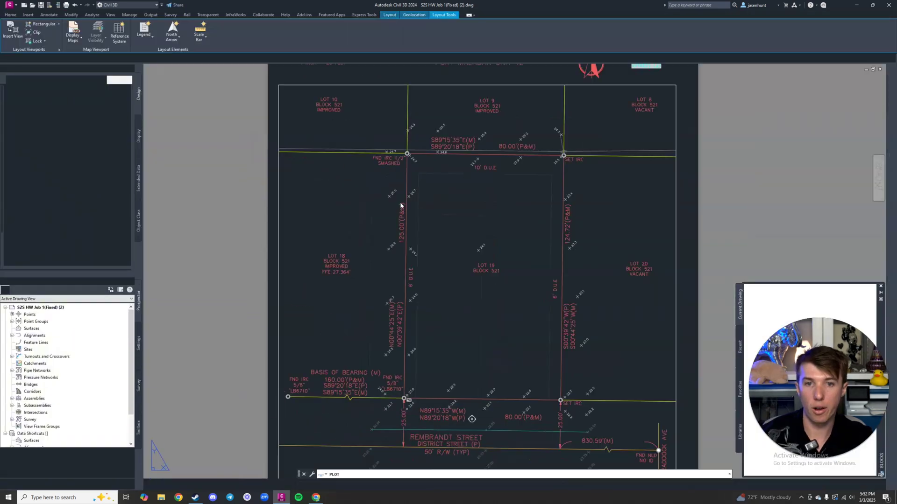
drag(310, 170, 285, 190)
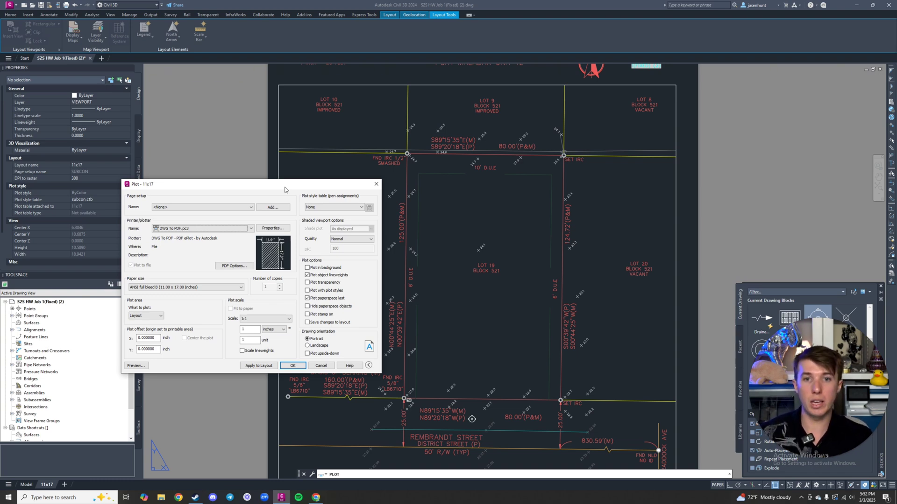
click(375, 184)
- Look over Lot 19 in the layout and switch to the Chrome presentation's closing Next Steps slide
scroll(408, 200, up, 2)
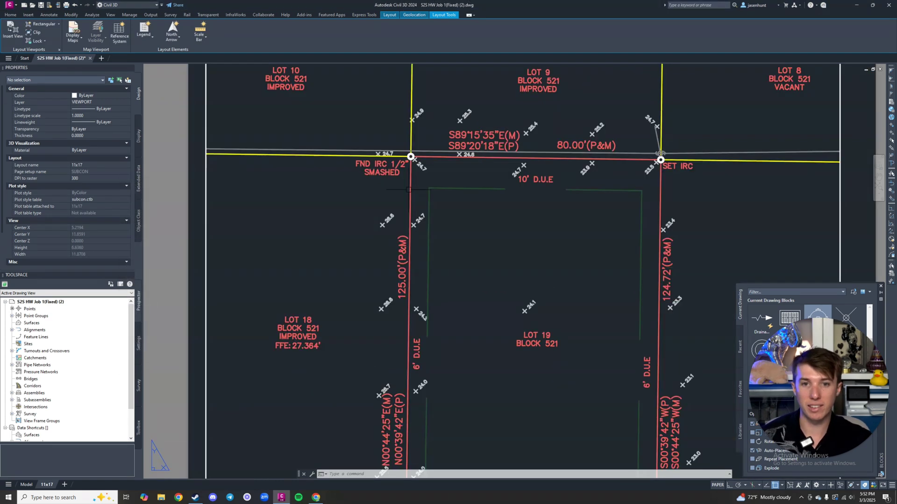
scroll(437, 166, down, 2)
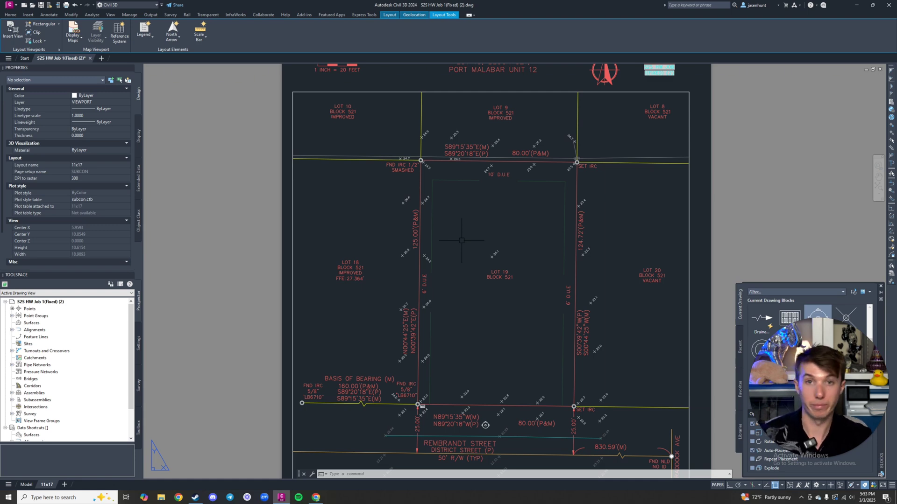
key(alt+Tab)
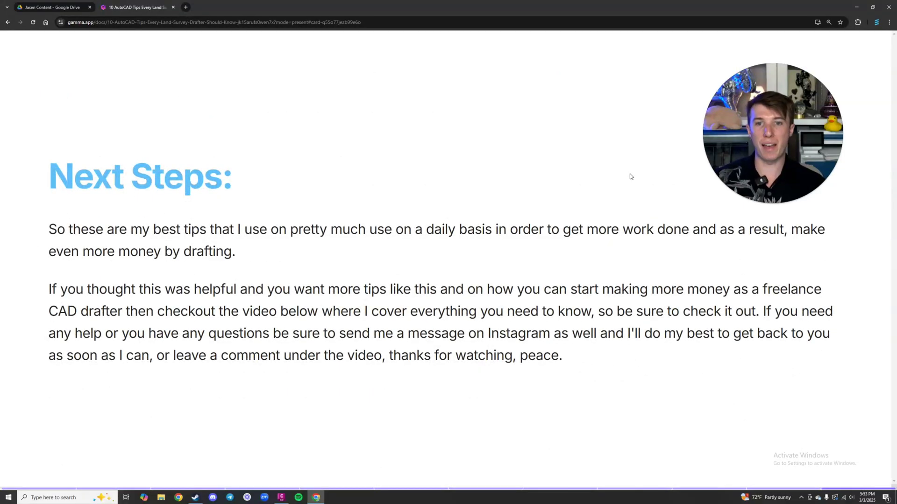